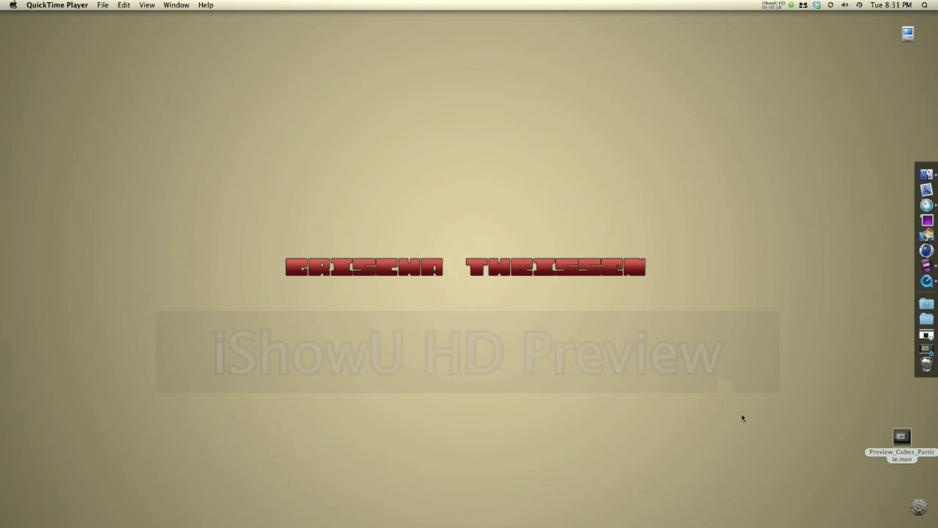
# Watch the cube particle preview movie and the second particle test video on the blog page
pyautogui.doubleClick(906, 438)
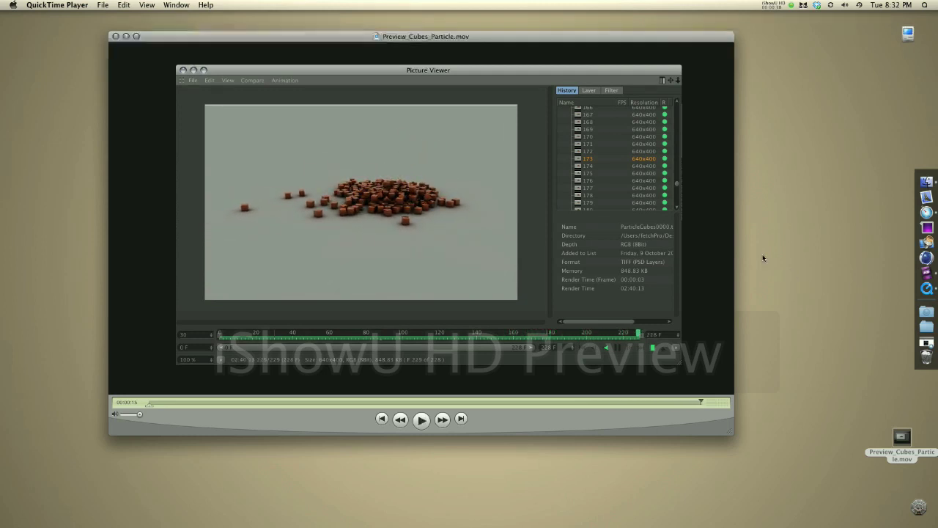
pyautogui.moveTo(493, 39); pyautogui.dragTo(484, 44)
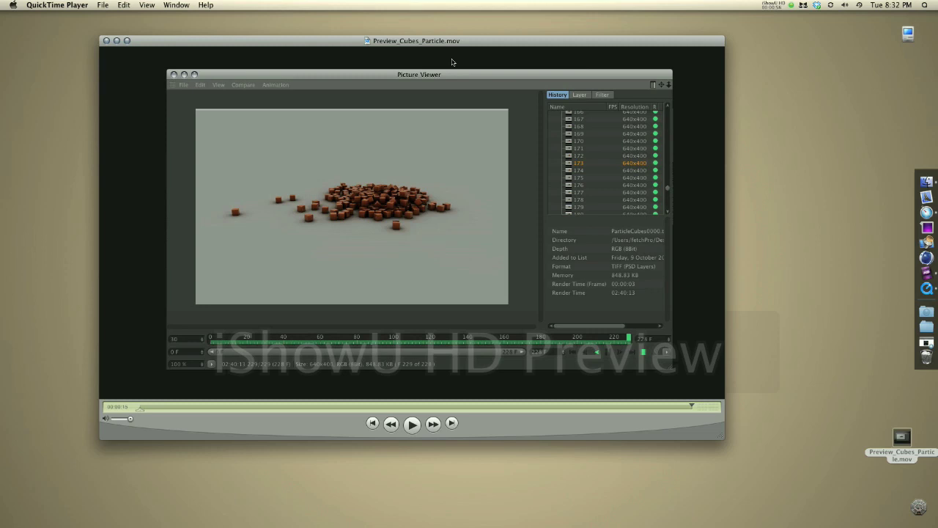
pyautogui.press('super+w')
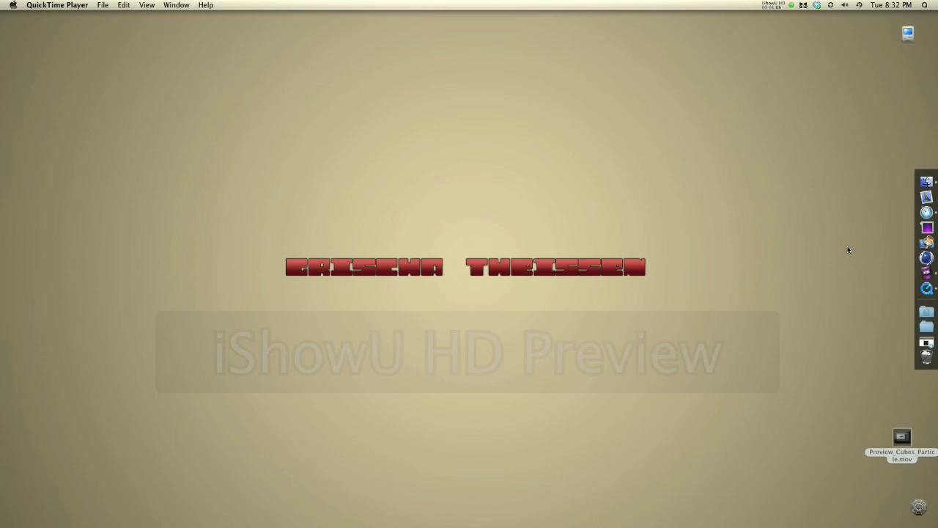
pyautogui.click(929, 343)
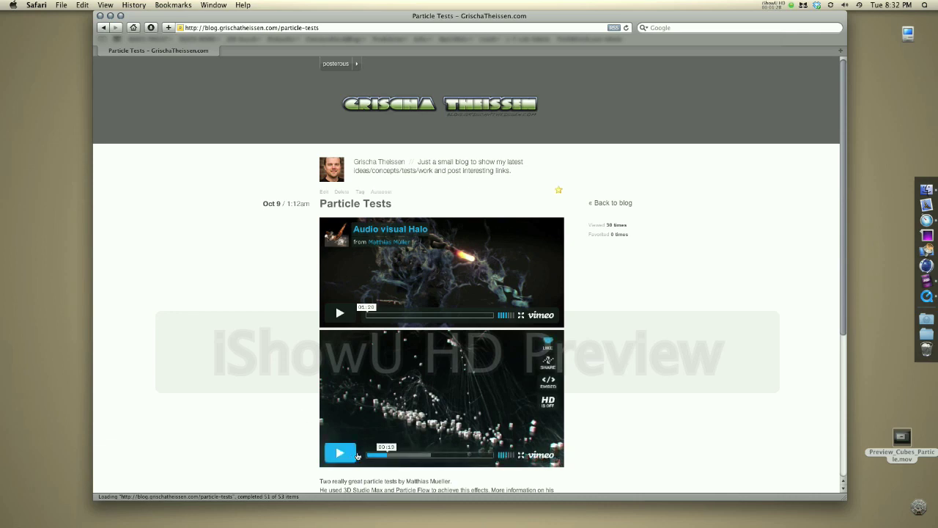
pyautogui.click(339, 455)
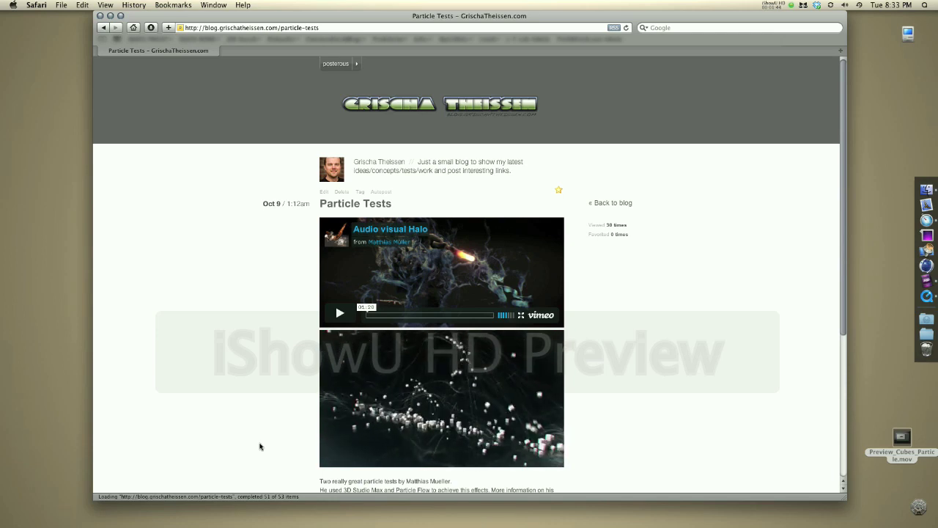
pyautogui.moveTo(346, 442)
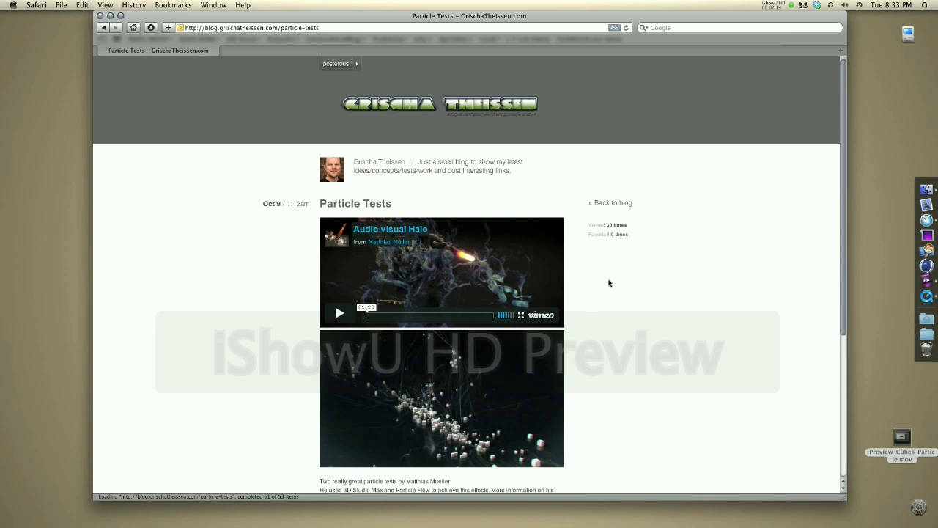
pyautogui.click(110, 16)
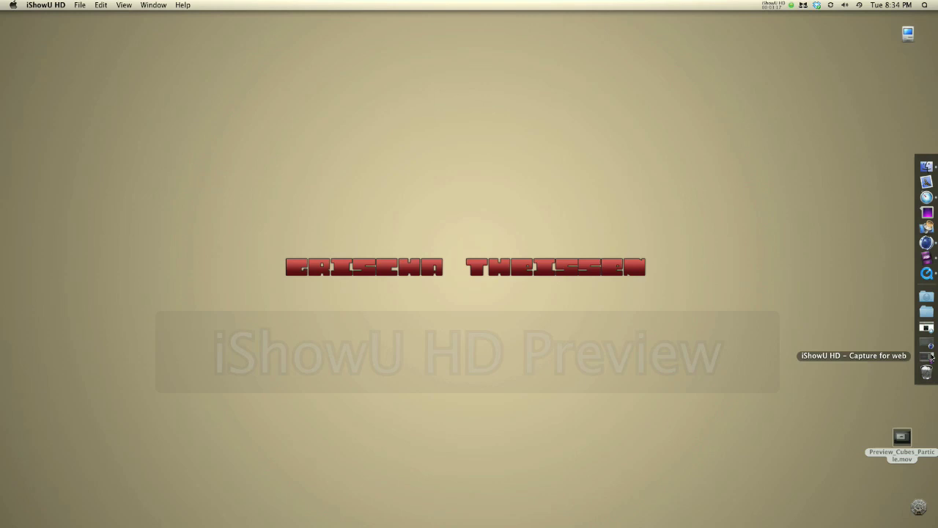
# Add a particle Emitter to the Untitled 1 scene and view it from a lower angle
pyautogui.click(932, 344)
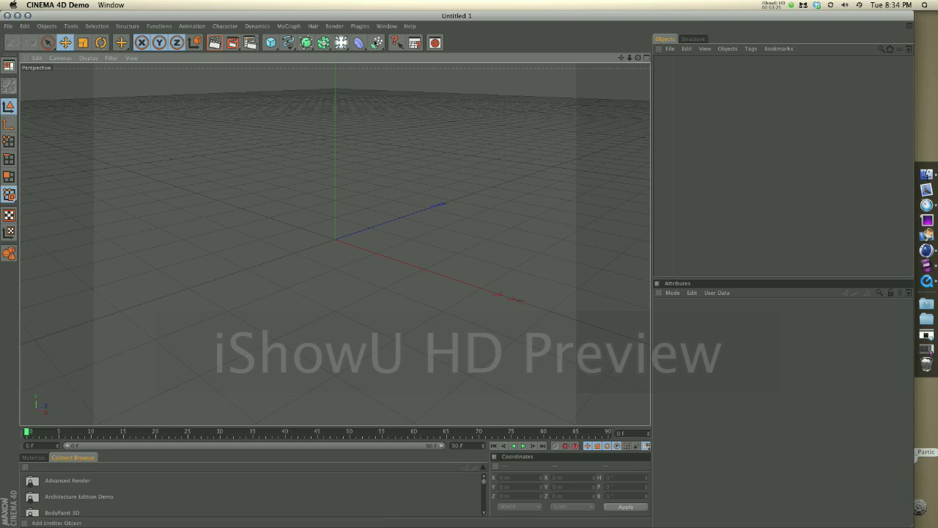
pyautogui.click(377, 42)
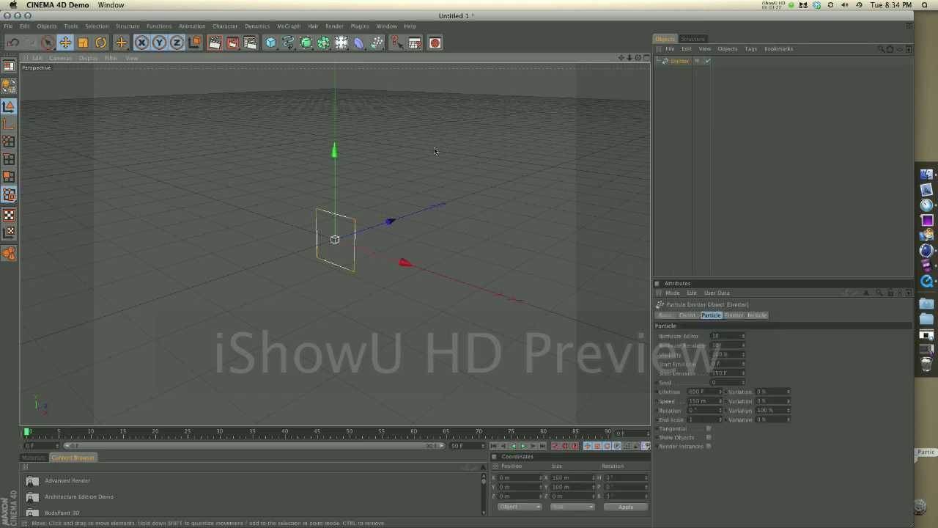
pyautogui.moveTo(637, 57); pyautogui.dragTo(457, 271)
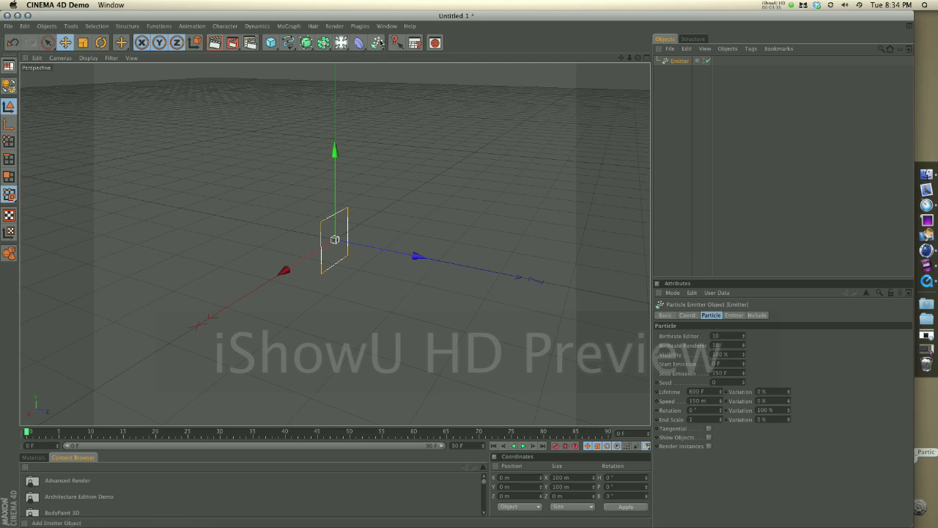
pyautogui.click(47, 27)
pyautogui.moveTo(64, 142)
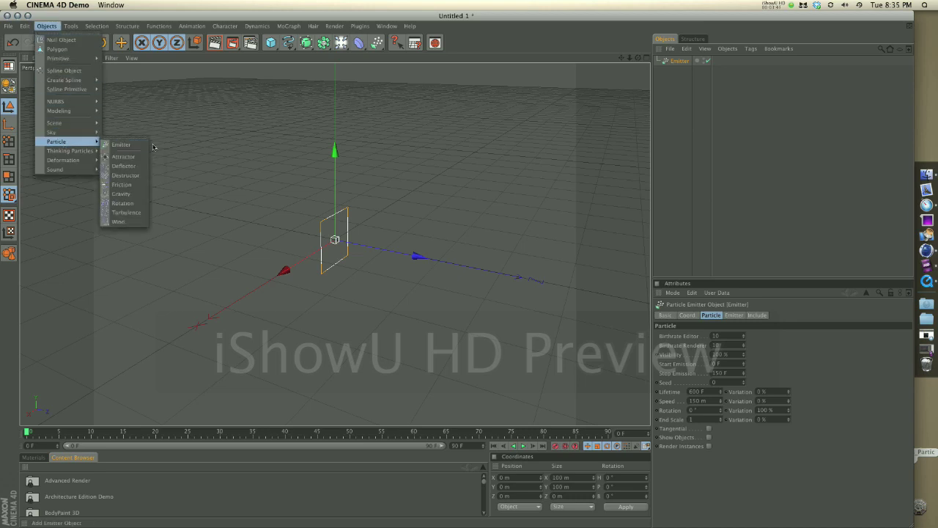
pyautogui.click(225, 145)
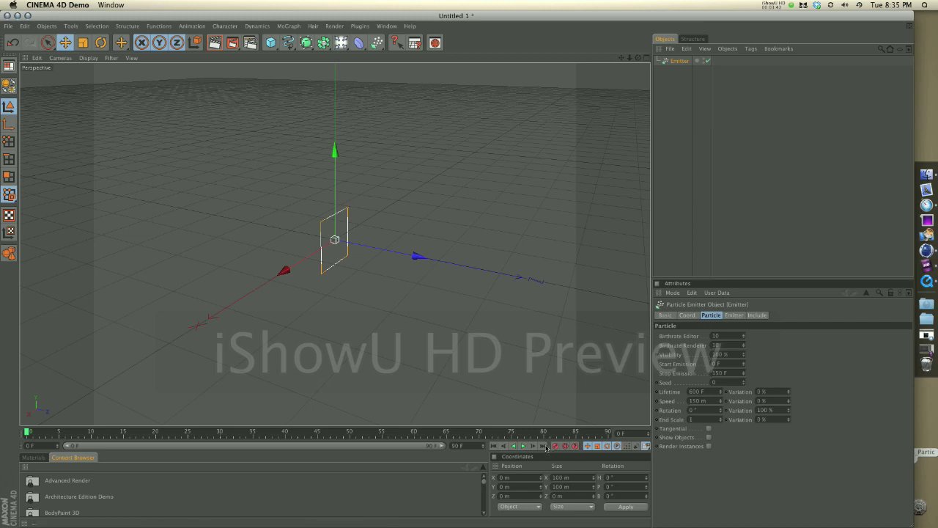
# Scrub and play the animation to watch particles stream out, stopping at frame 45
pyautogui.click(430, 433)
pyautogui.moveTo(431, 434); pyautogui.dragTo(27, 407)
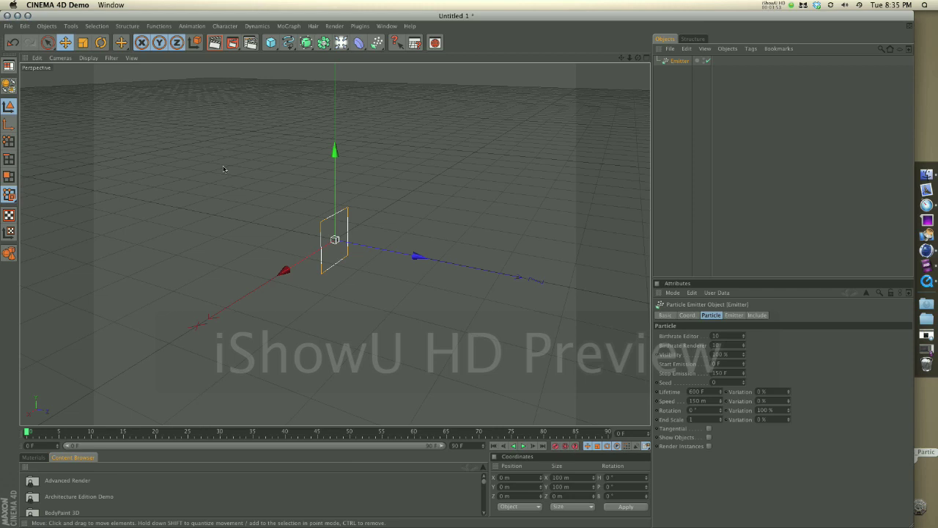
pyautogui.click(522, 446)
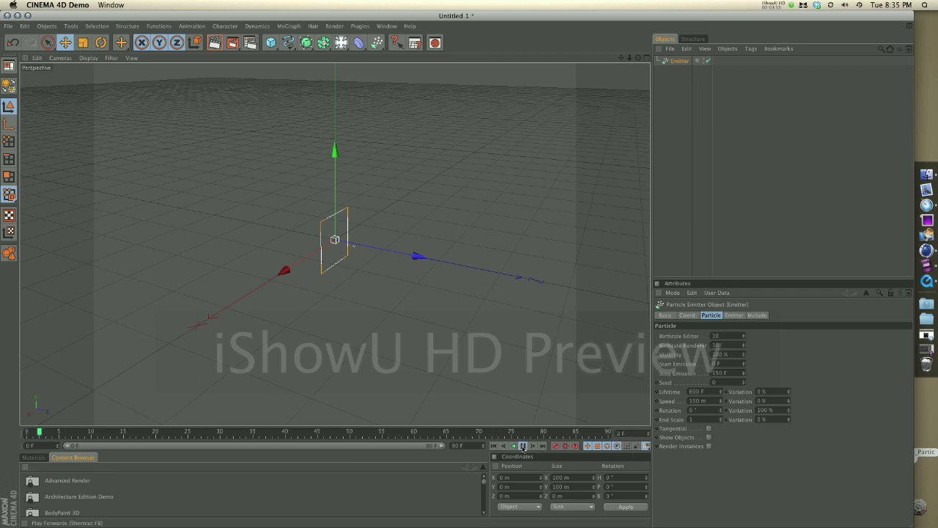
pyautogui.click(522, 447)
pyautogui.press('super+r')
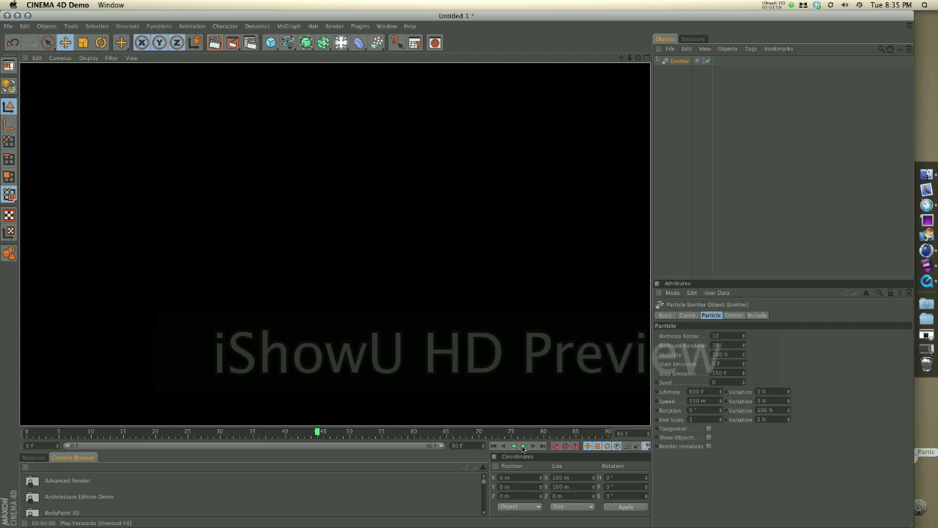
pyautogui.click(533, 377)
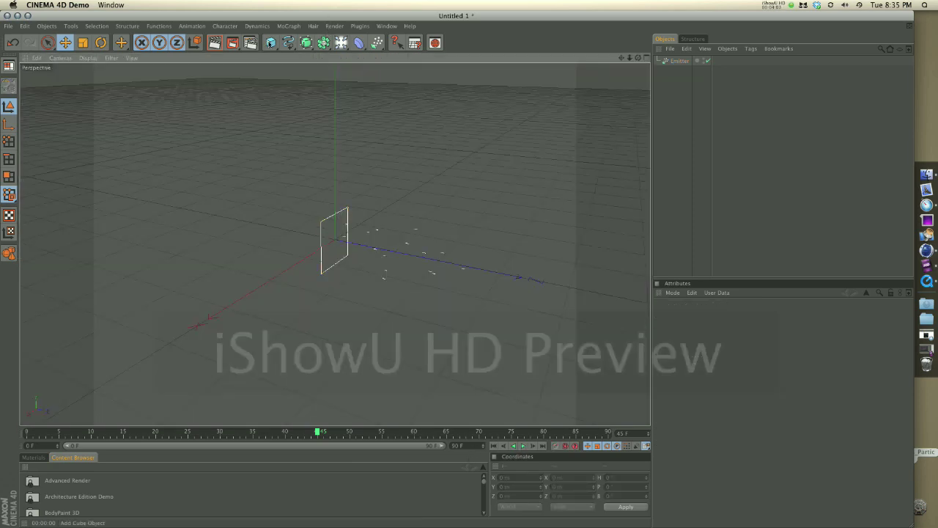
# Add a Cube and set its X, Y and Z size to 23 m
pyautogui.click(269, 42)
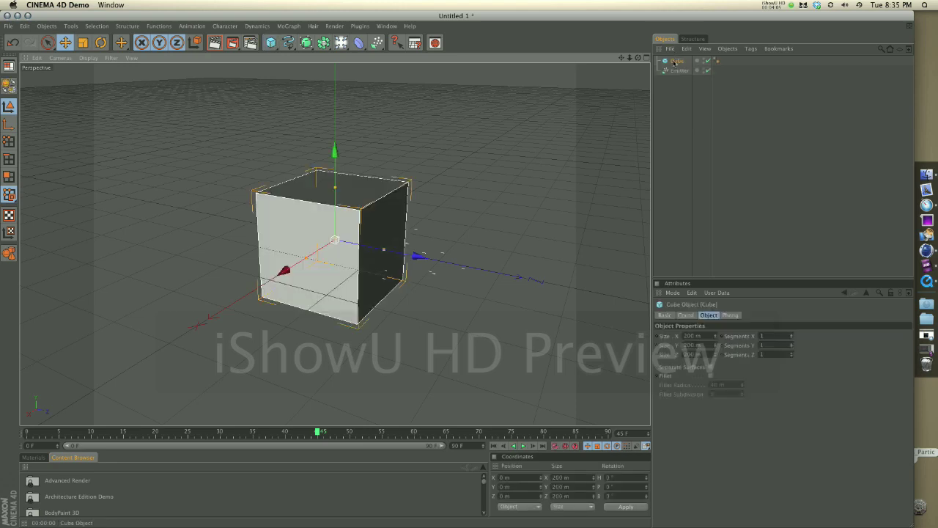
pyautogui.click(680, 334)
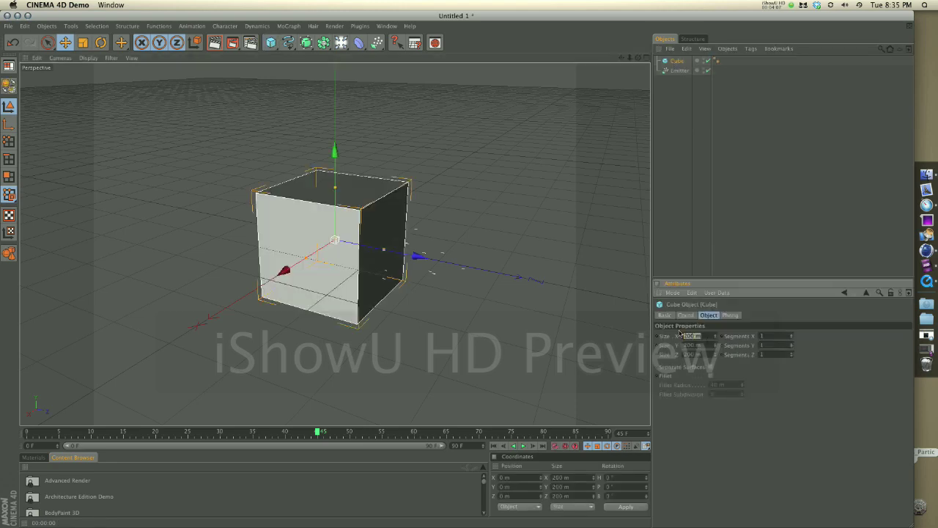
pyautogui.write('3')
pyautogui.press('Tab')
pyautogui.write('23')
pyautogui.press('Tab')
pyautogui.write('23')
pyautogui.press('Tab')
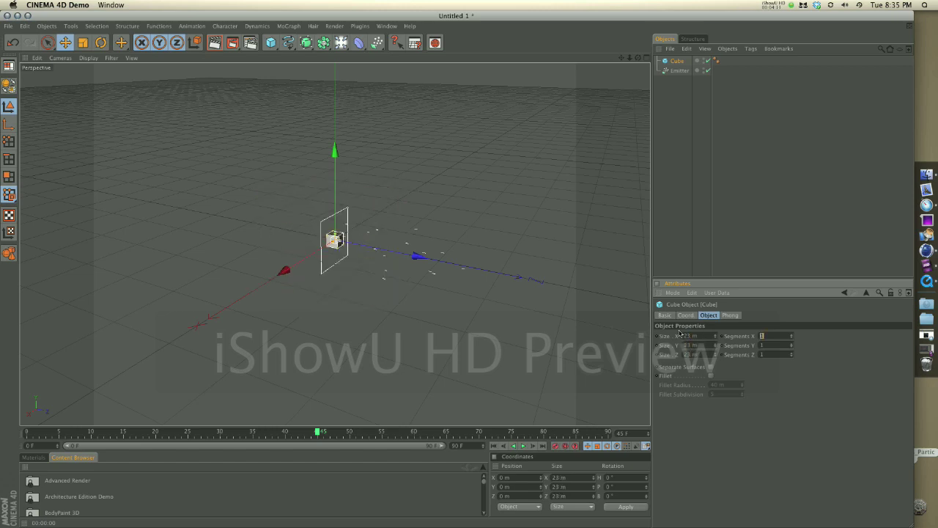
pyautogui.scroll(6, 510, 311)
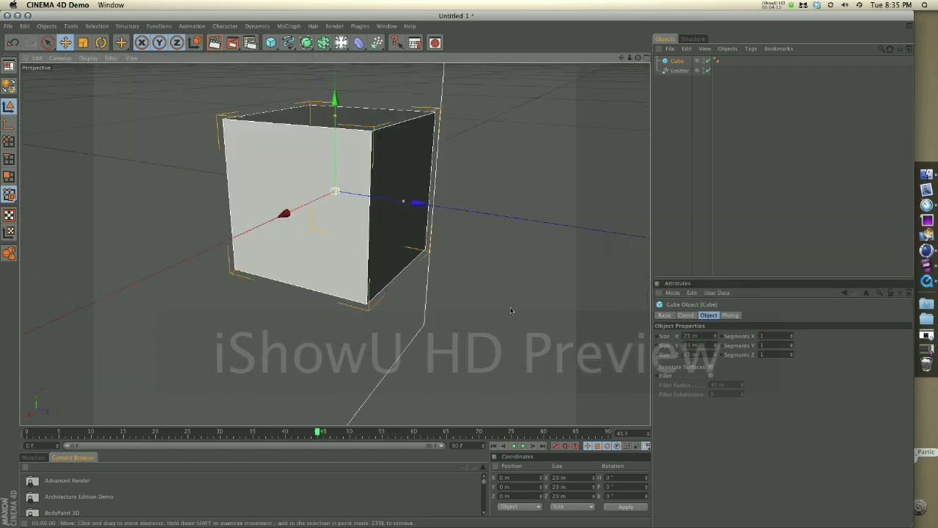
pyautogui.scroll(-4, 511, 311)
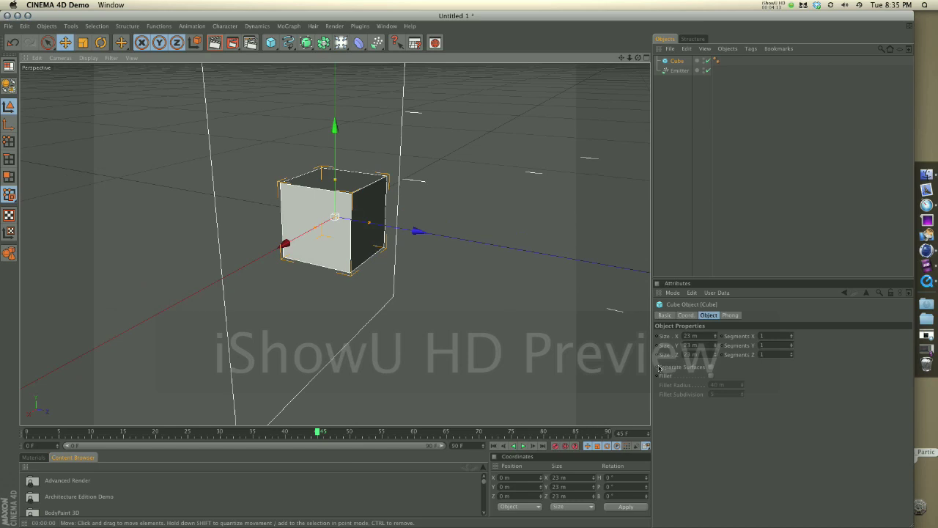
# Turn on the cube's fillet with radius 0.7 m and 2 subdivisions
pyautogui.click(711, 376)
pyautogui.press('Tab')
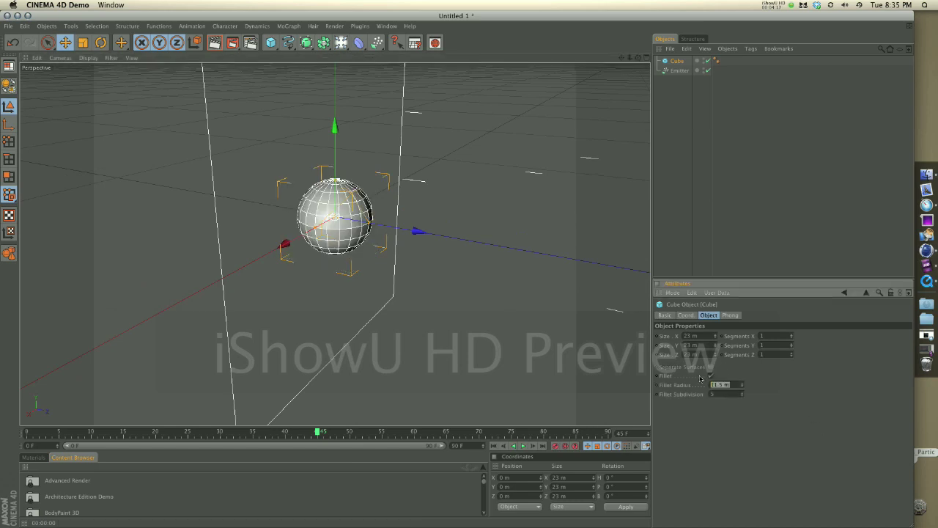
pyautogui.press('BackSpace')
pyautogui.press('Tab')
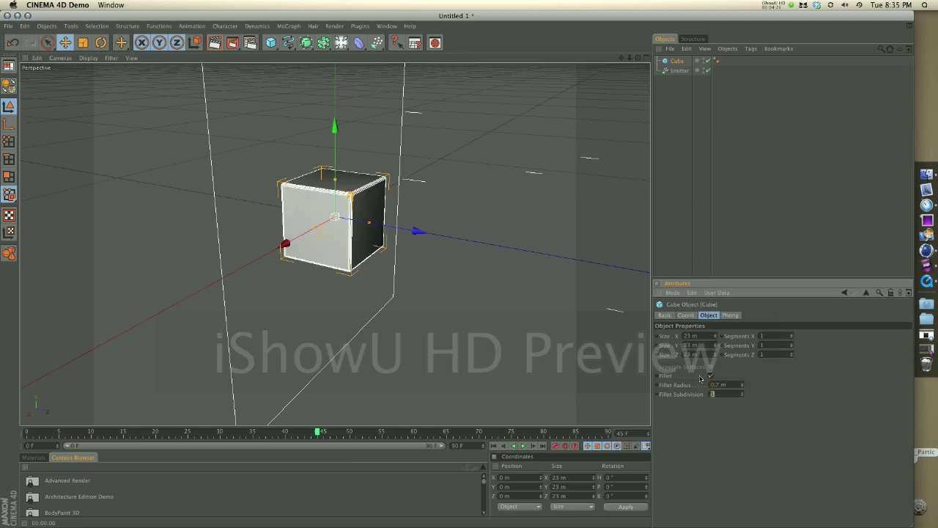
pyautogui.write('2')
pyautogui.press('Return')
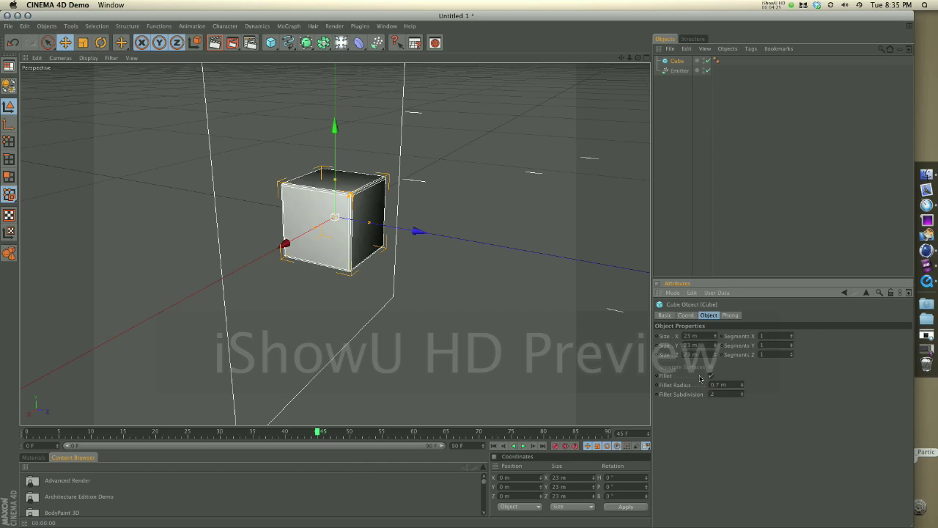
pyautogui.scroll(-3, 463, 313)
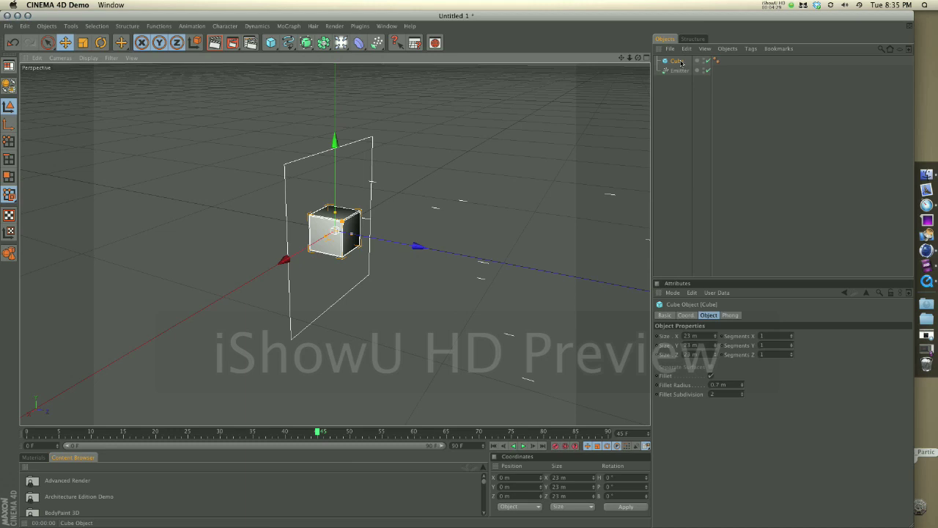
# Nest the Cube under the Emitter as its particle and show the cube particles in the viewport
pyautogui.moveTo(681, 63); pyautogui.dragTo(681, 73)
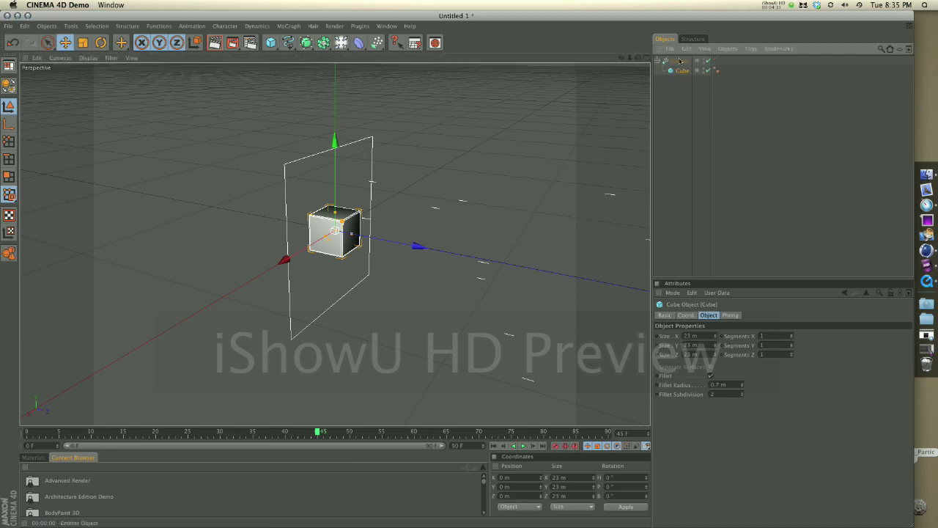
pyautogui.click(680, 62)
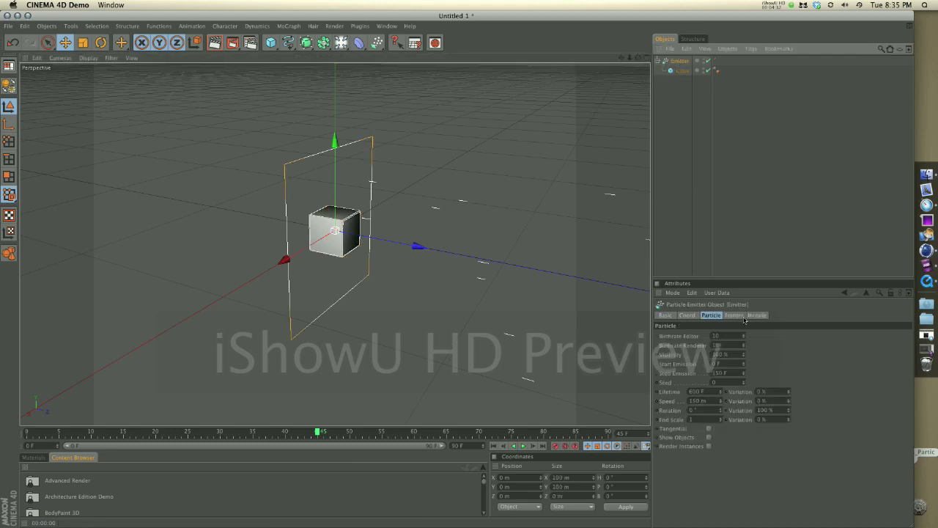
pyautogui.click(708, 437)
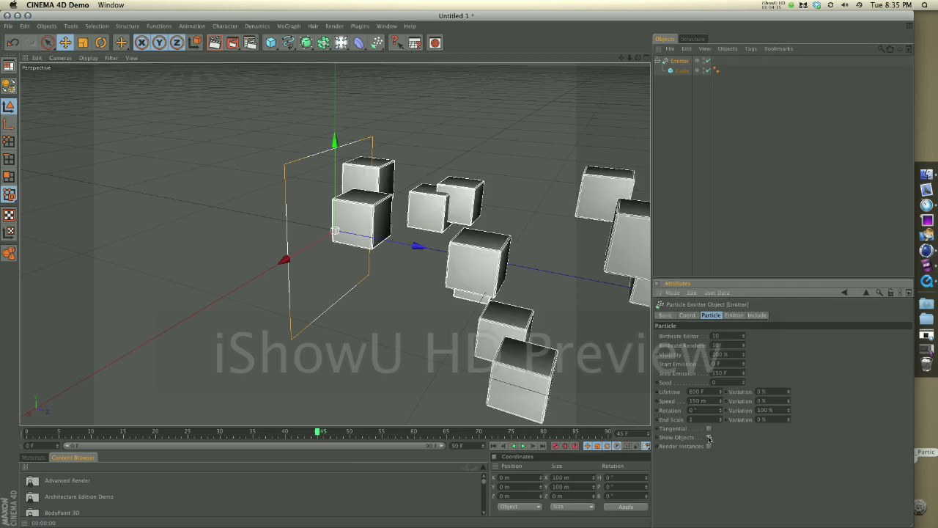
pyautogui.scroll(-3, 519, 334)
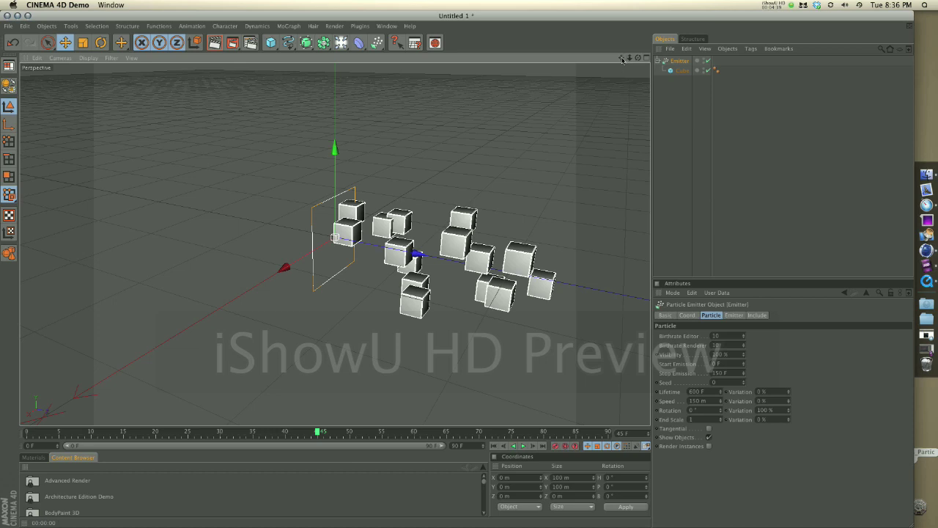
pyautogui.moveTo(622, 58); pyautogui.dragTo(543, 92)
pyautogui.press('super+r')
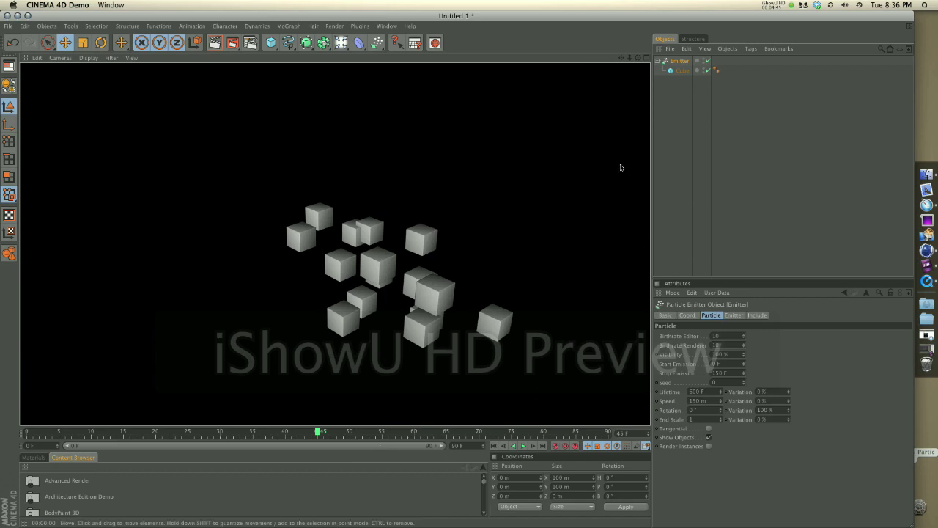
# Play the cube particle animation, rendering a frame partway through
pyautogui.click(522, 446)
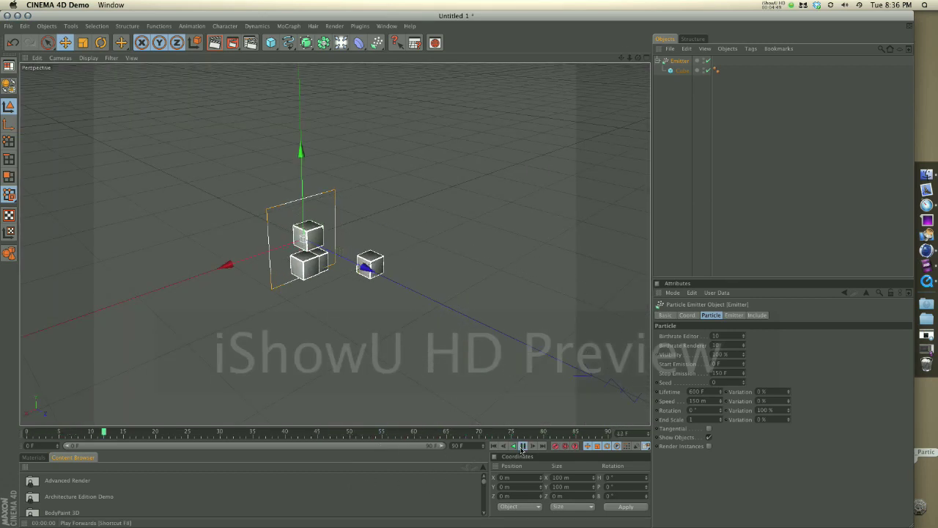
pyautogui.hotkey('ctrl', 'r')
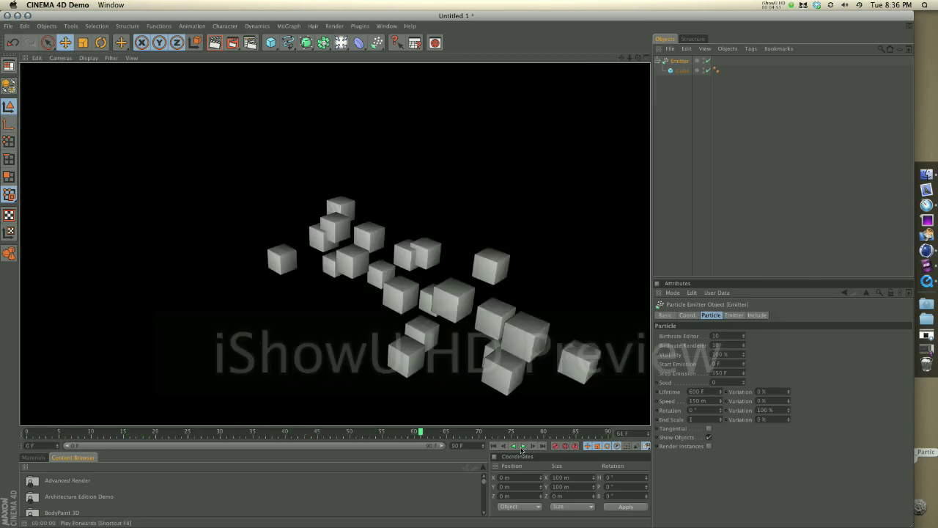
pyautogui.click(522, 446)
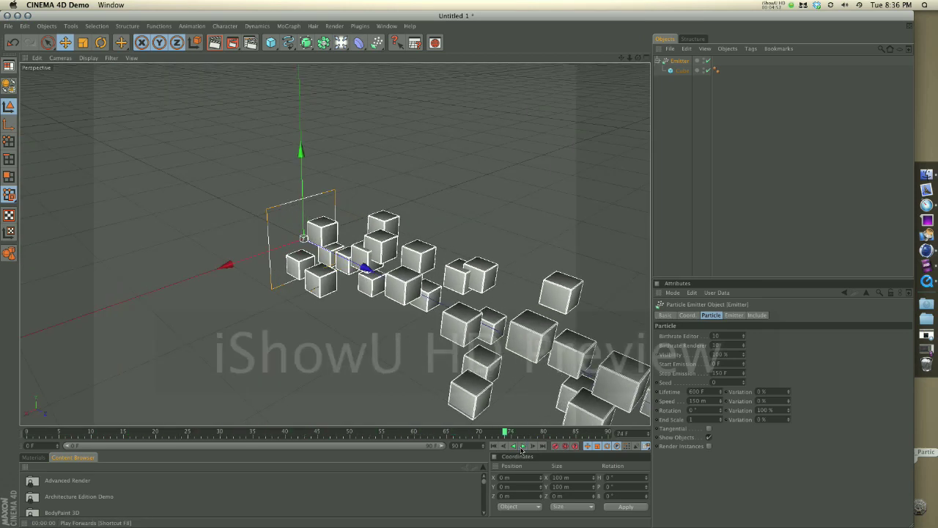
pyautogui.scroll(-2, 379, 363)
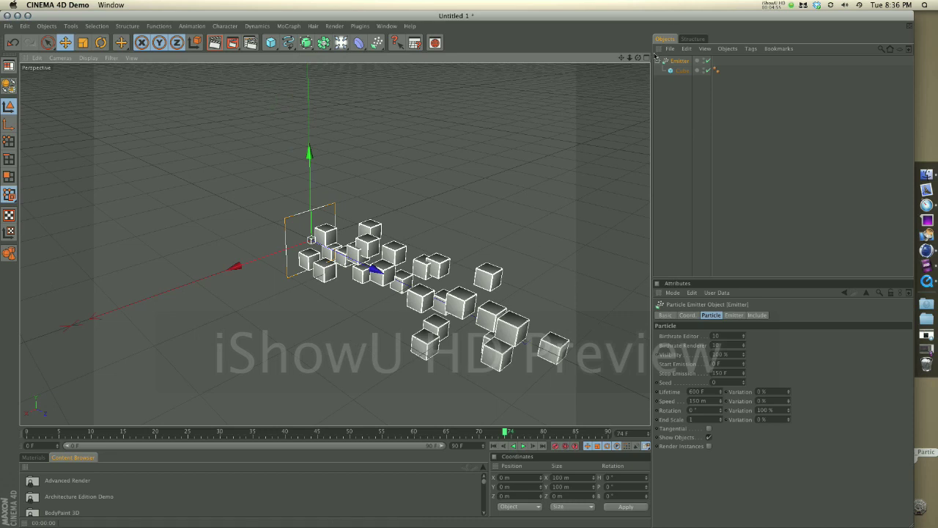
pyautogui.moveTo(641, 58); pyautogui.dragTo(639, 62)
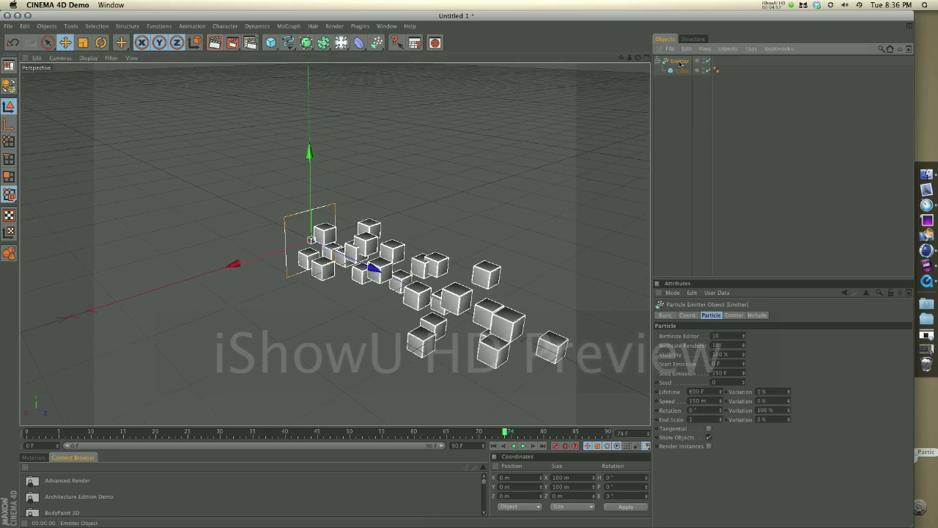
# Raise the Emitter to about Y 253 m, undo the stray nudge, and replay from frame 0
pyautogui.moveTo(304, 176); pyautogui.dragTo(312, 170)
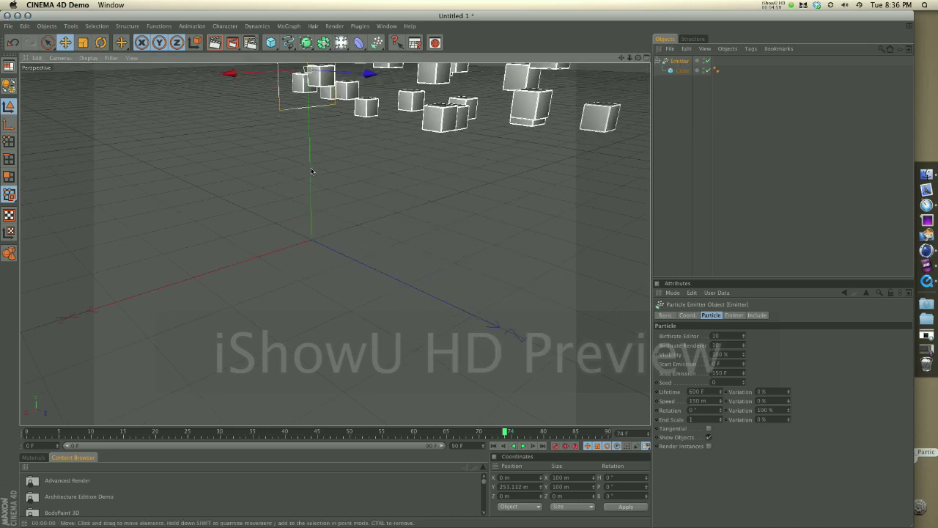
pyautogui.moveTo(565, 102); pyautogui.dragTo(580, 97)
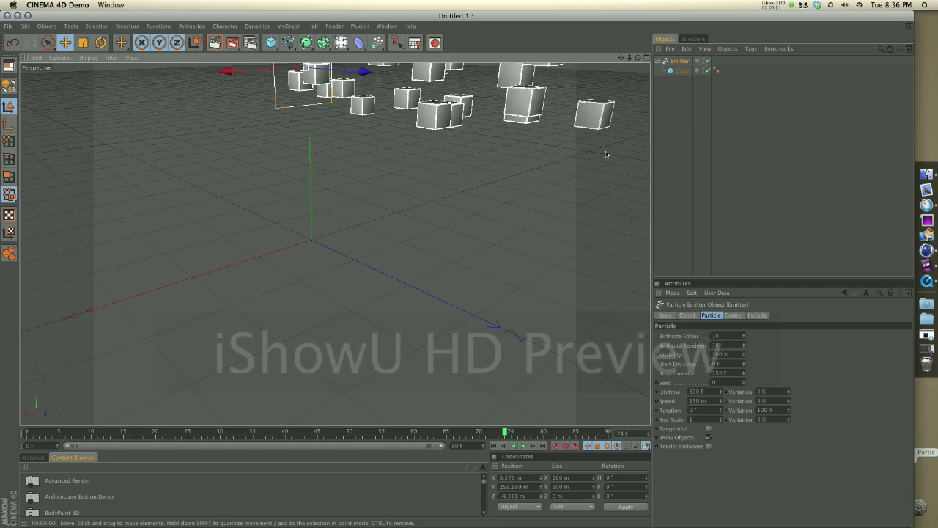
pyautogui.press('super+z')
pyautogui.press('super+shift+z')
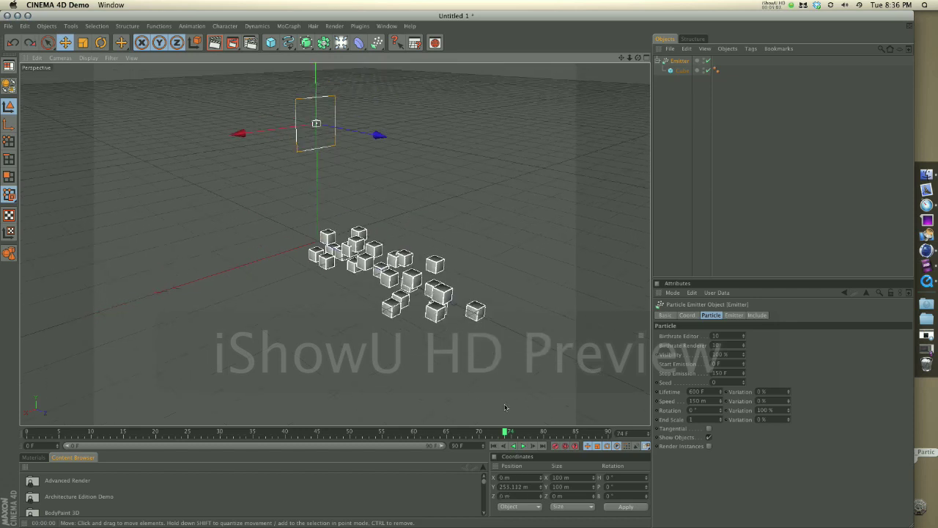
pyautogui.click(494, 446)
pyautogui.click(523, 445)
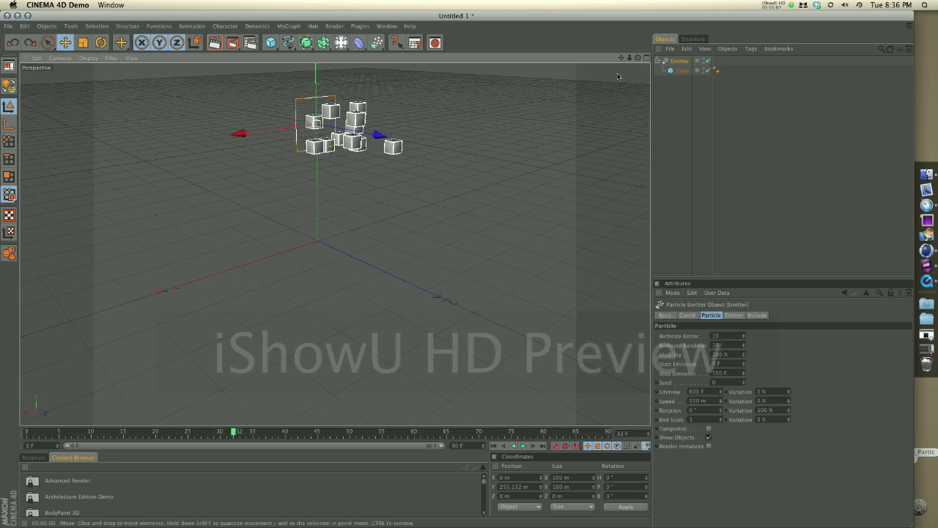
# Add a 2000 m by 2000 m Floor beneath the raised emitter and orbit to inspect it
pyautogui.moveTo(621, 58); pyautogui.dragTo(449, 273)
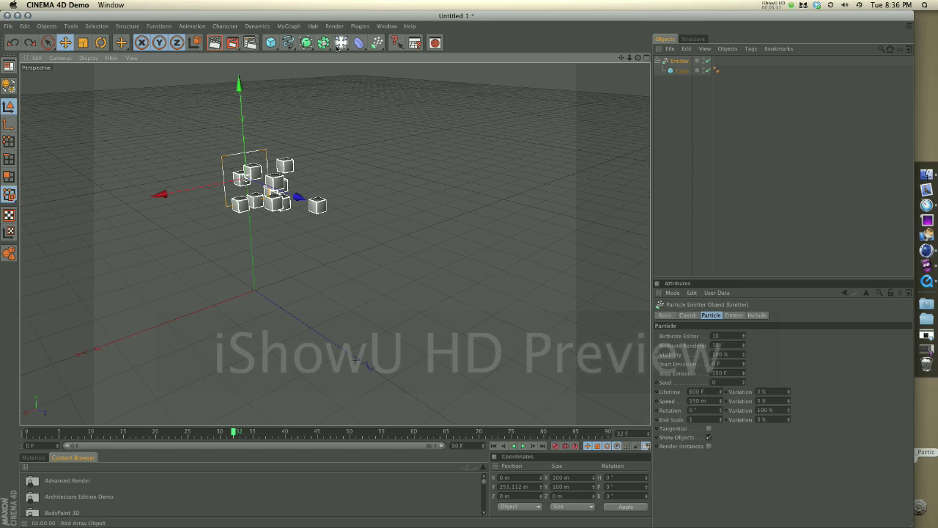
pyautogui.moveTo(345, 45); pyautogui.dragTo(441, 94)
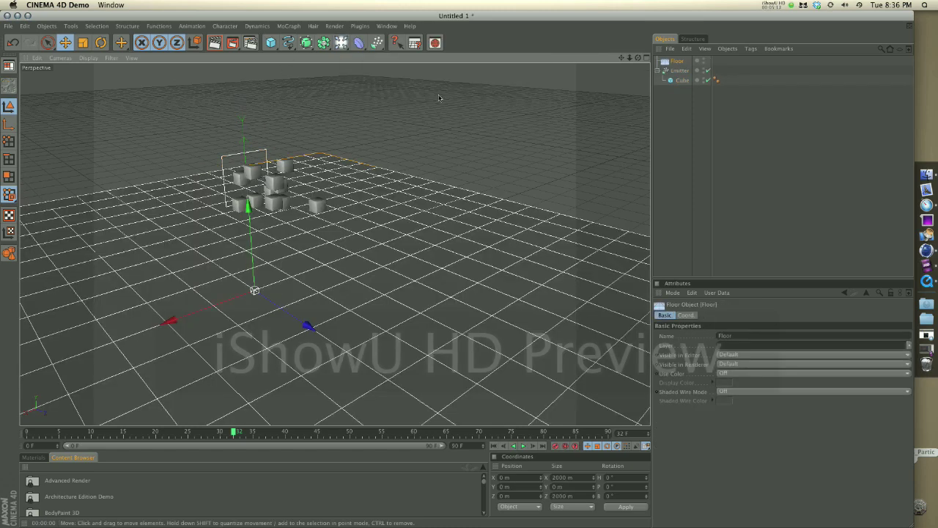
pyautogui.moveTo(637, 58); pyautogui.dragTo(462, 268)
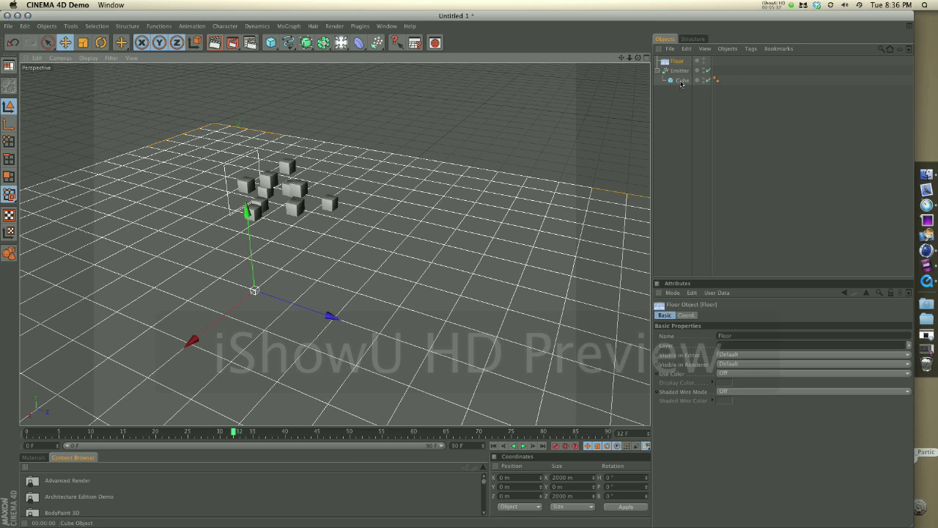
# Wrap the Cube in a MoGraph Cloner, lower its count to 1, and nest it under the Emitter
pyautogui.click(681, 81)
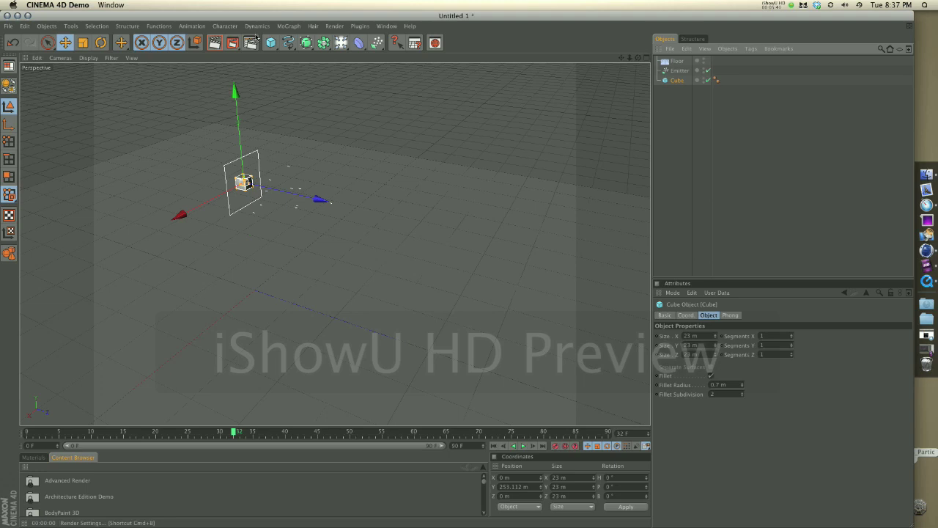
pyautogui.click(289, 26)
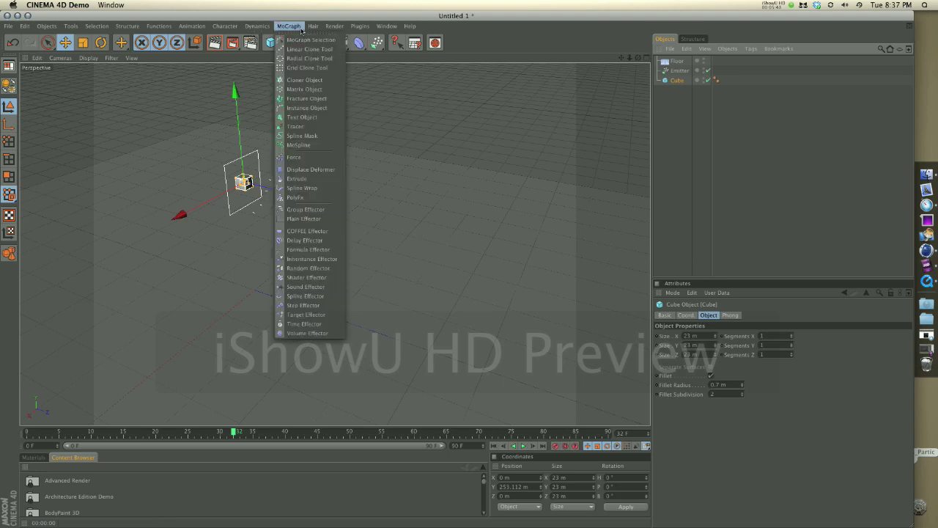
pyautogui.click(325, 80)
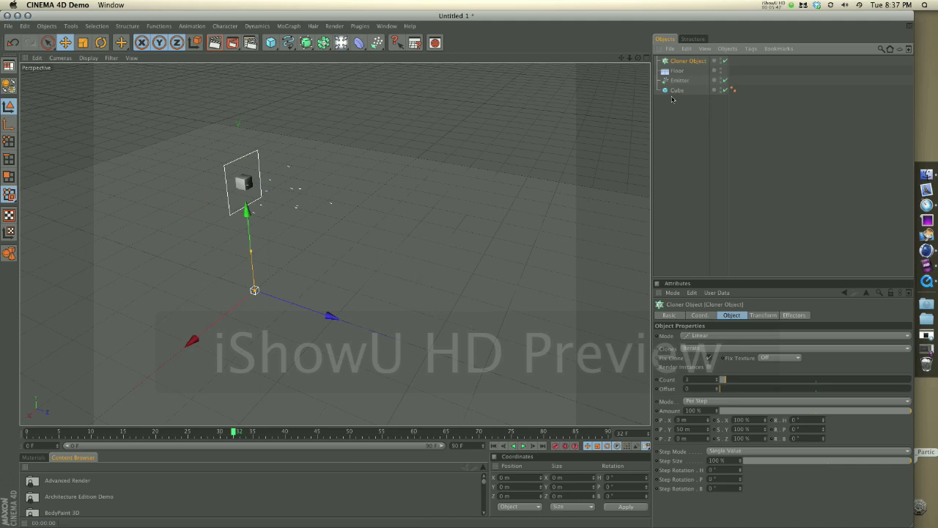
pyautogui.moveTo(675, 91); pyautogui.dragTo(696, 64)
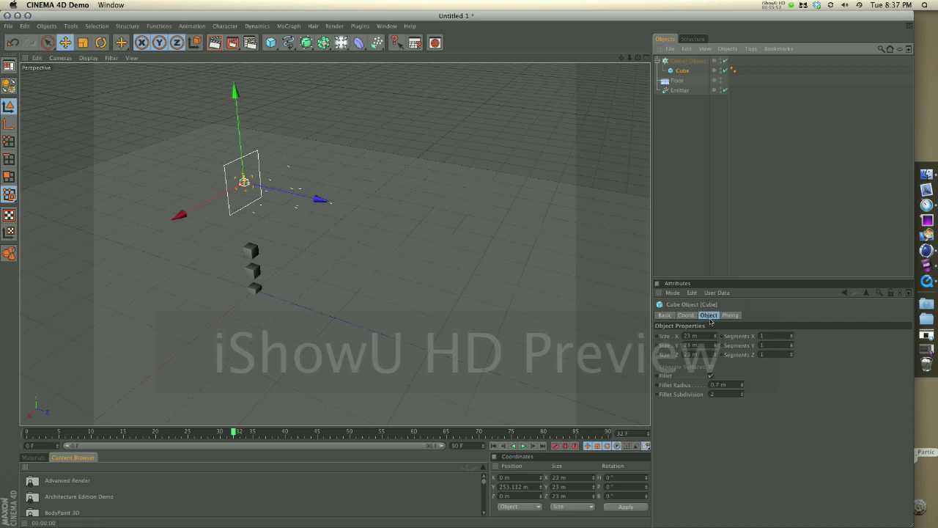
pyautogui.click(685, 61)
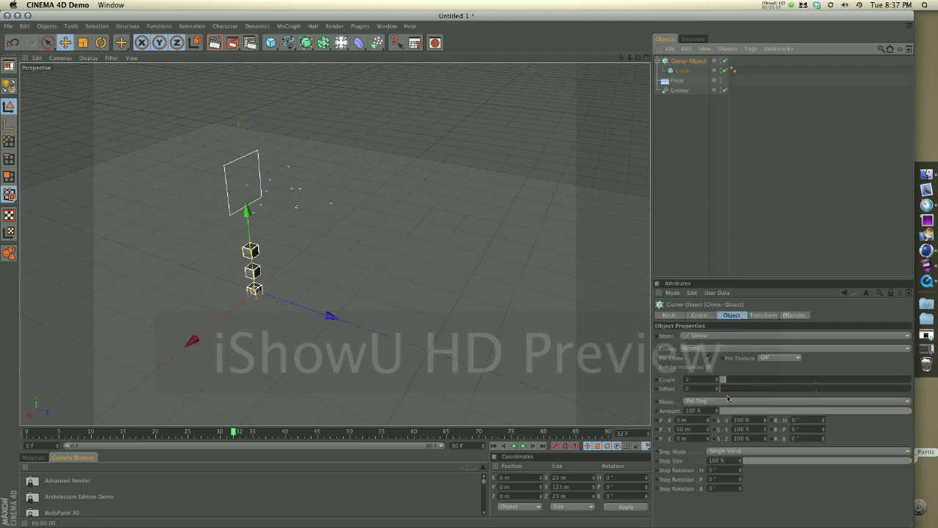
pyautogui.click(717, 384)
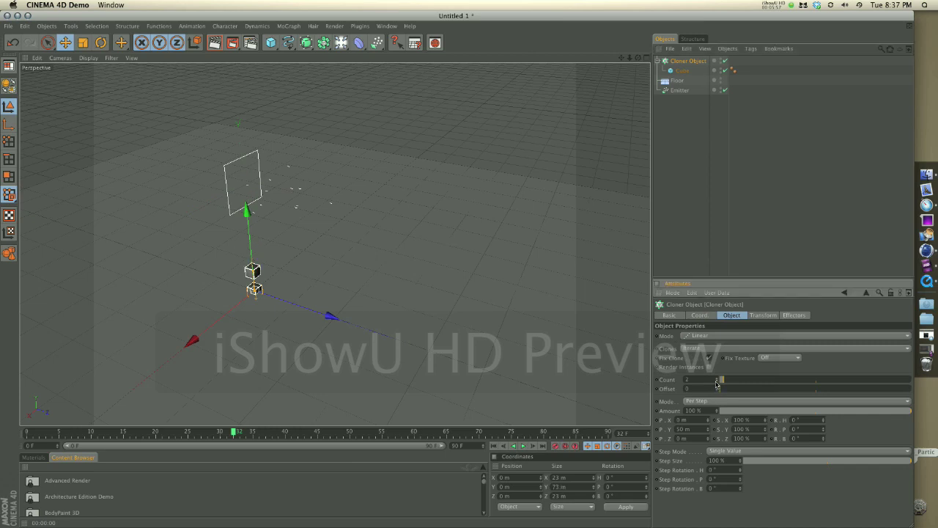
pyautogui.click(716, 384)
pyautogui.moveTo(684, 68); pyautogui.dragTo(684, 94)
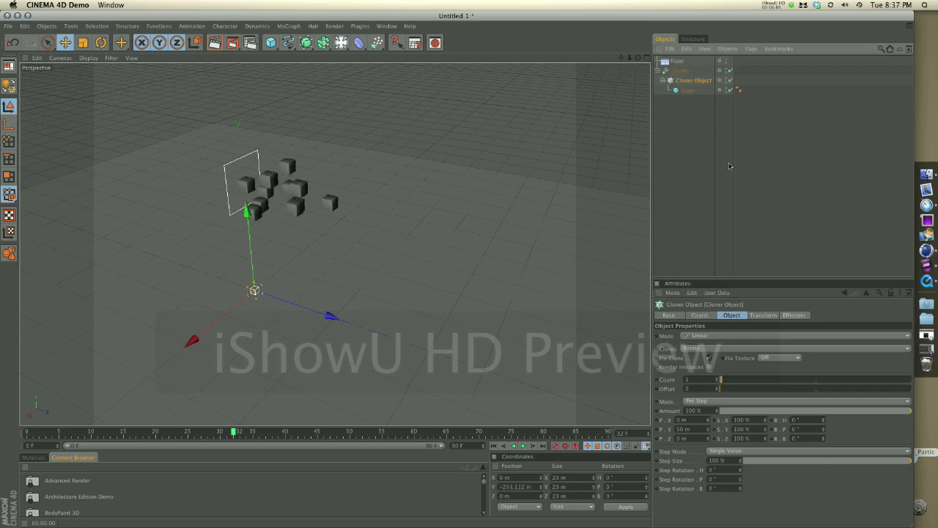
# Replay from frame 0 to watch the cloned cubes spray out, then select the Cloner Object
pyautogui.click(493, 446)
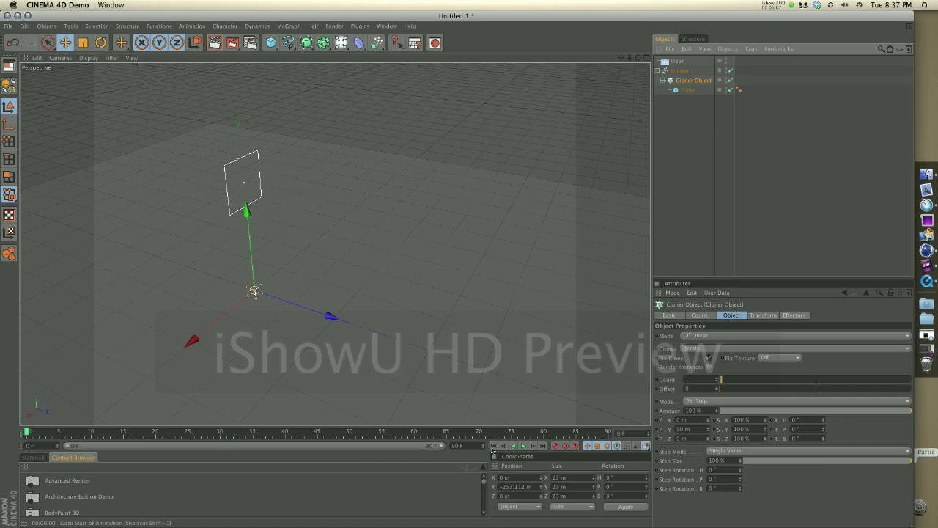
pyautogui.click(521, 446)
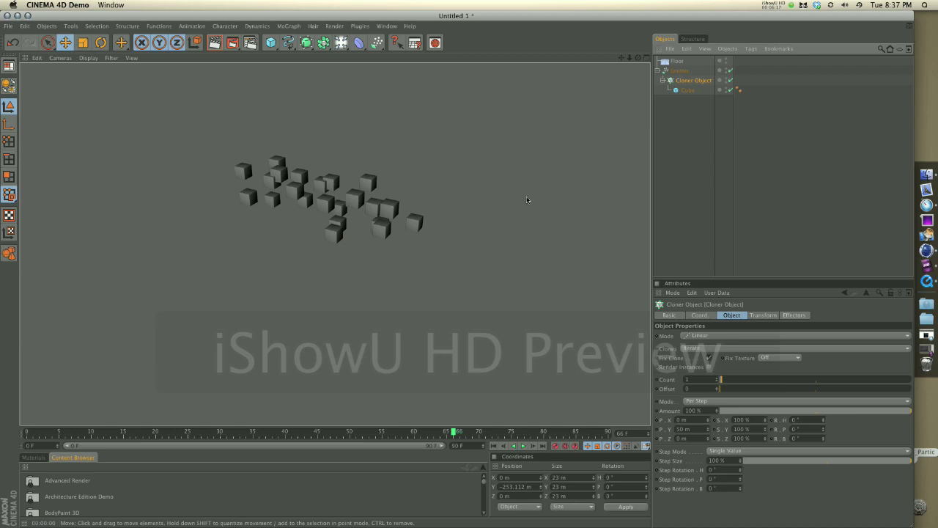
pyautogui.click(693, 83)
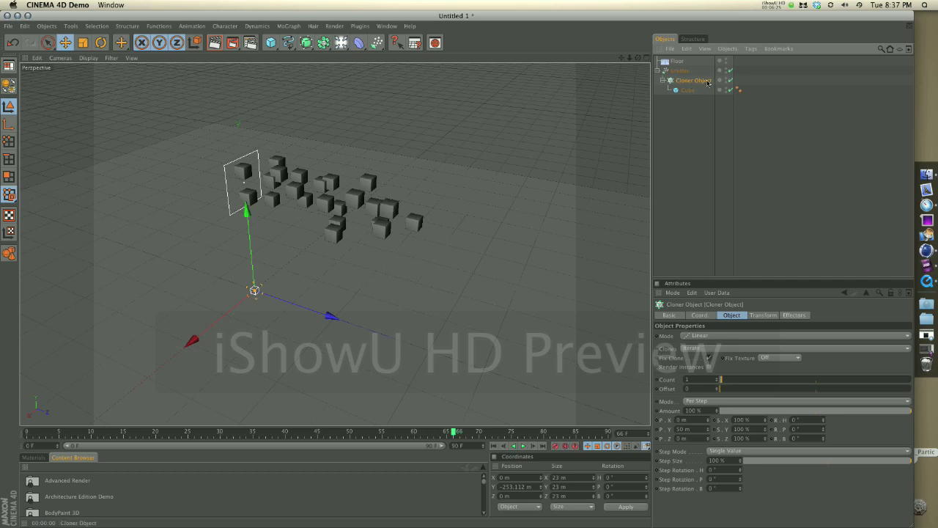
# Add a Rigid Body tag to the Cloner Object, copy it onto the Floor, and review both tags
pyautogui.rightClick(708, 83)
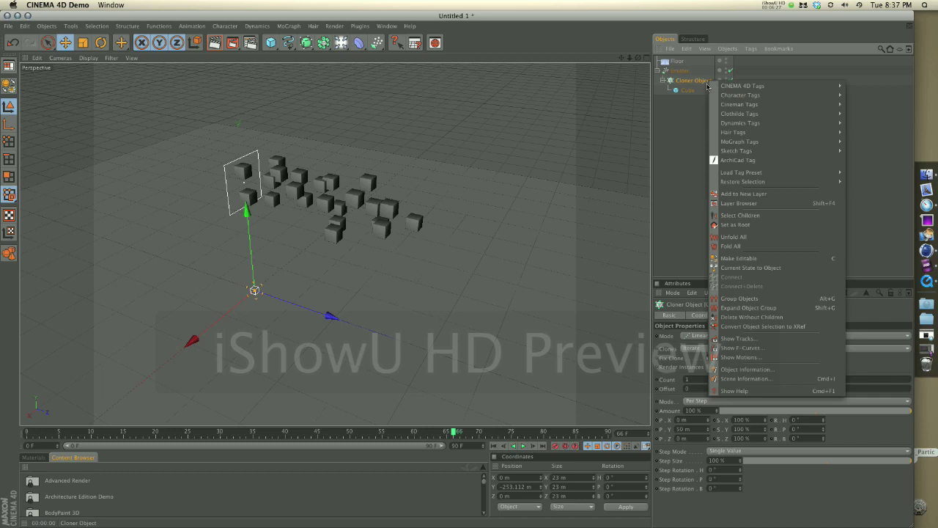
pyautogui.moveTo(771, 143)
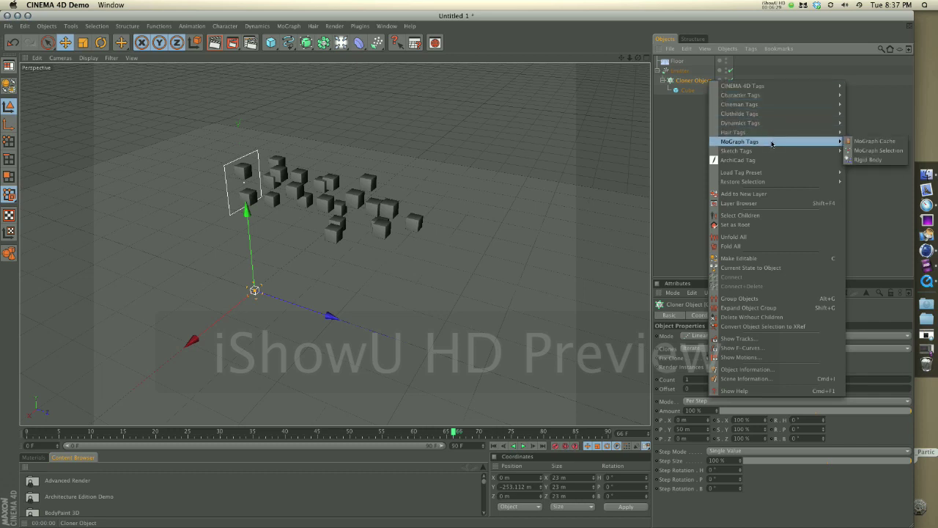
pyautogui.click(885, 160)
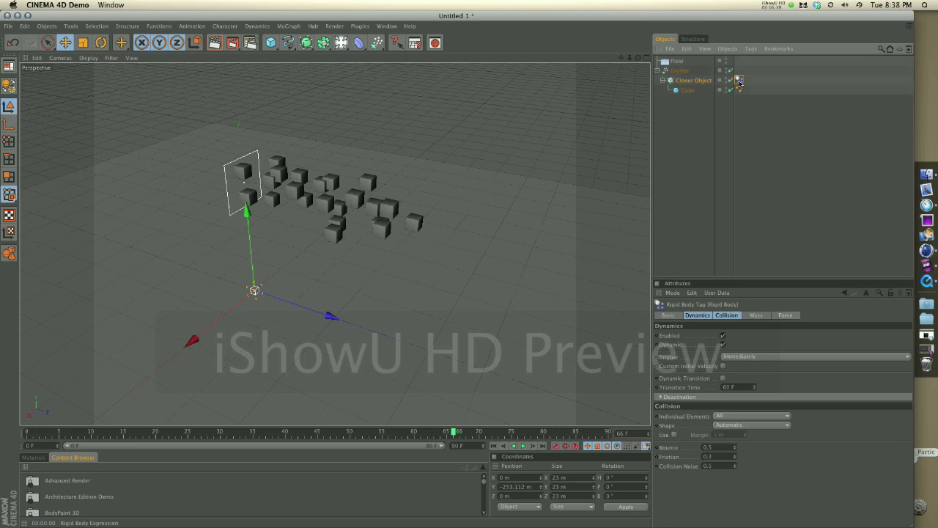
pyautogui.moveTo(740, 83); pyautogui.dragTo(679, 64)
pyautogui.click(751, 60)
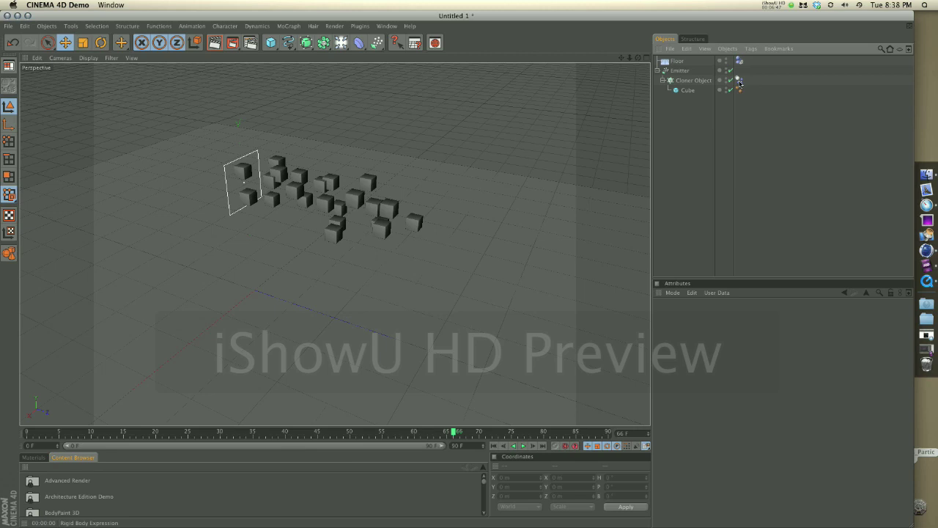
pyautogui.click(704, 82)
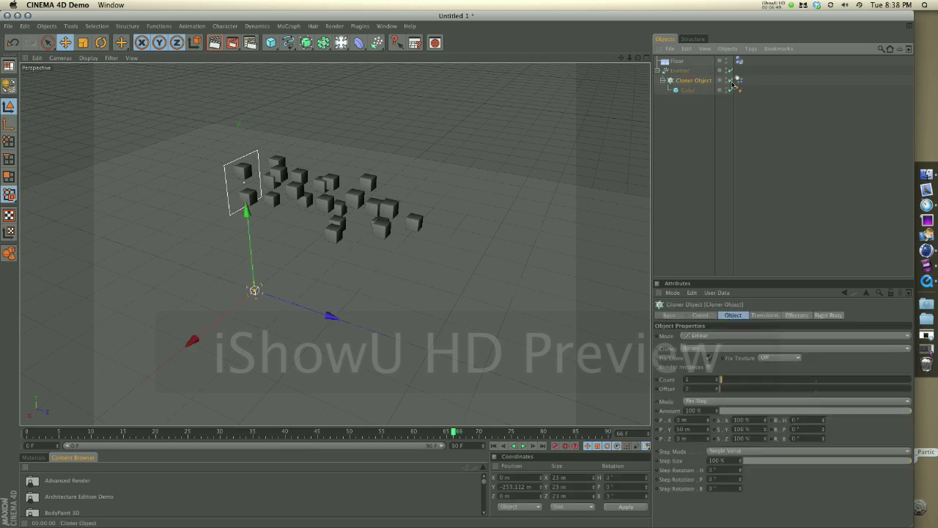
pyautogui.click(738, 80)
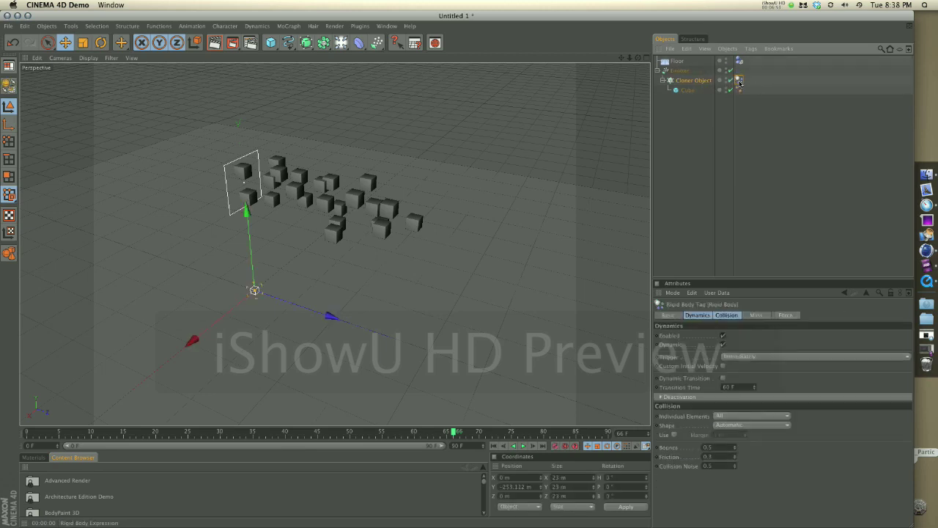
pyautogui.click(741, 87)
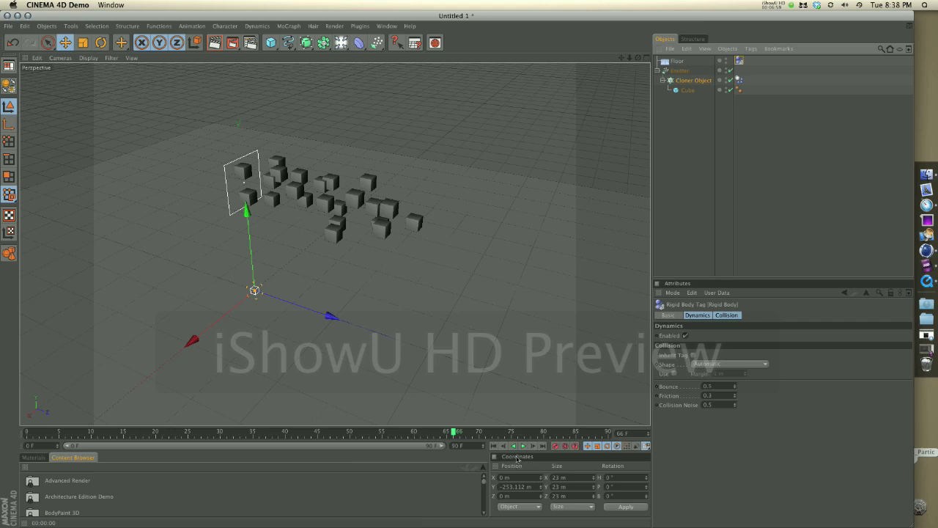
pyautogui.click(494, 446)
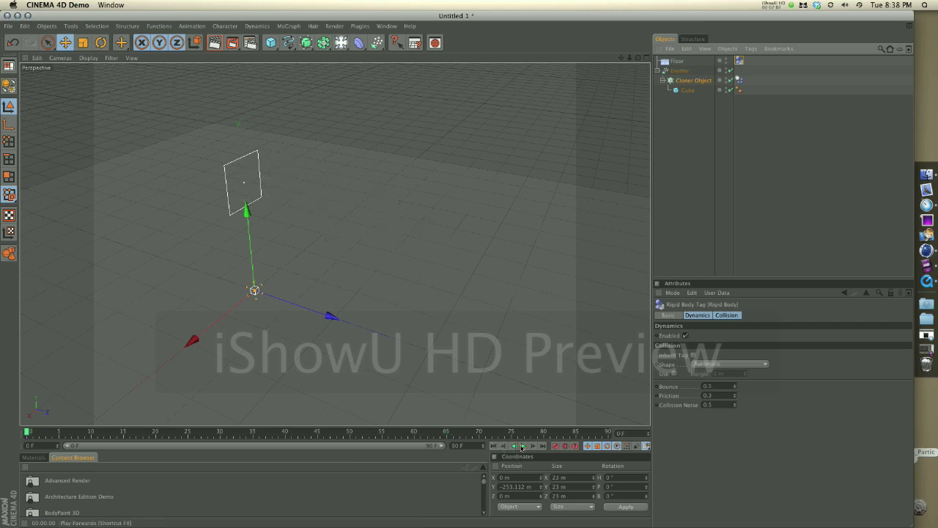
pyautogui.click(521, 445)
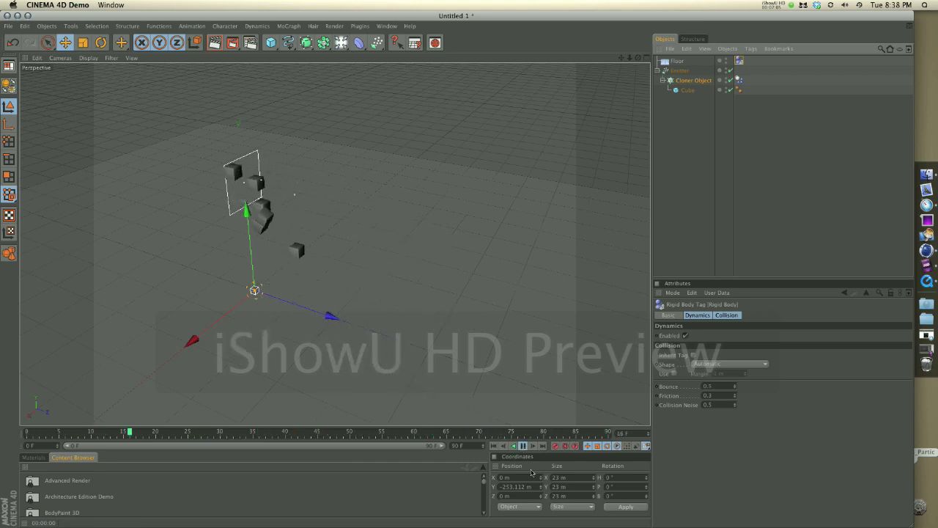
pyautogui.click(523, 446)
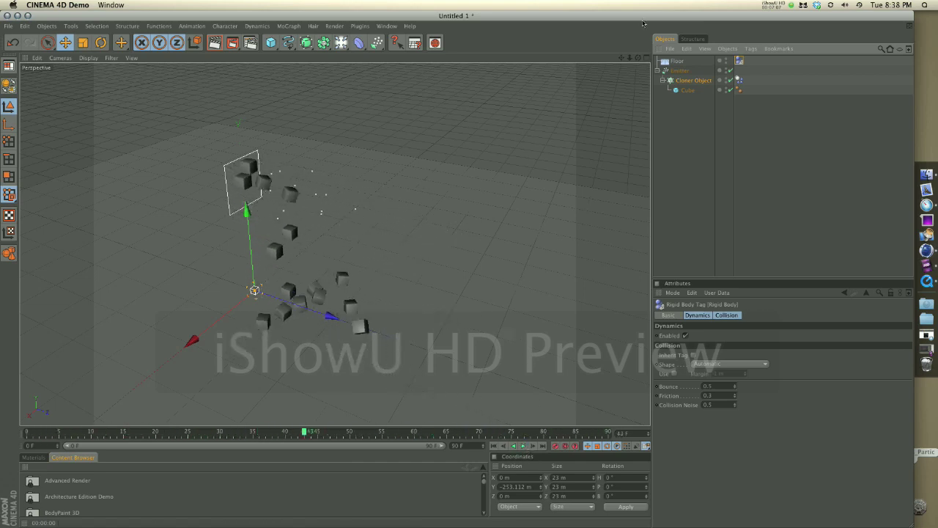
pyautogui.moveTo(637, 57)
pyautogui.mouseDown()
pyautogui.moveTo(456, 272)
pyautogui.moveTo(638, 56)
pyautogui.mouseUp()
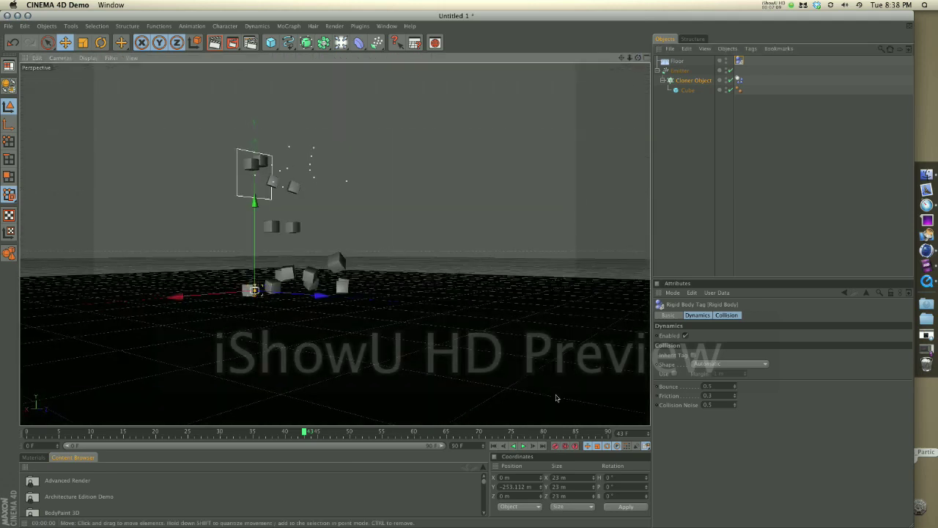
pyautogui.click(522, 446)
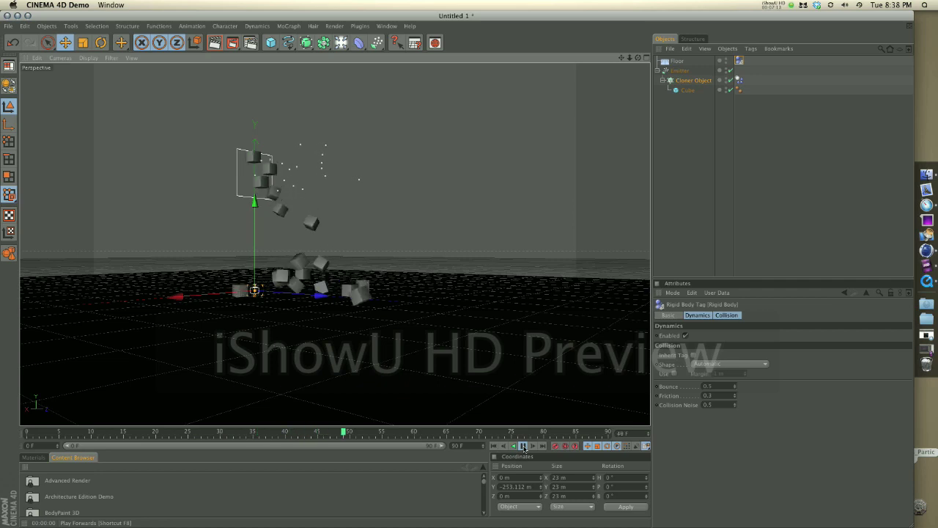
pyautogui.click(522, 446)
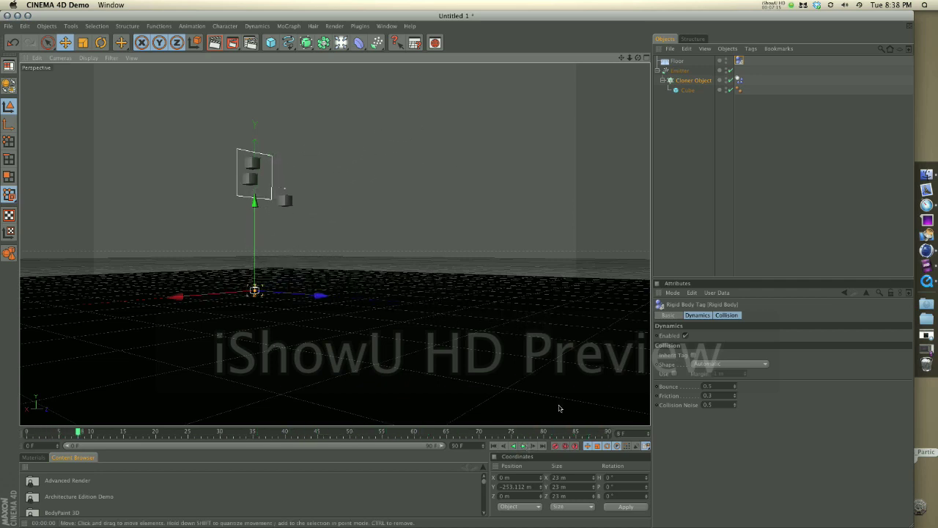
pyautogui.keyDown('alt'); pyautogui.moveTo(458, 273); pyautogui.dragTo(422, 321); pyautogui.keyUp('alt')
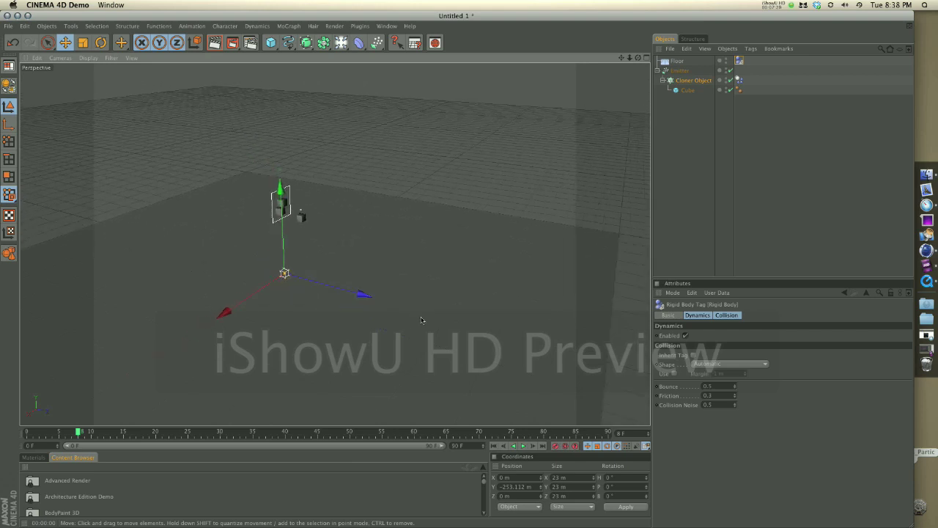
pyautogui.click(522, 446)
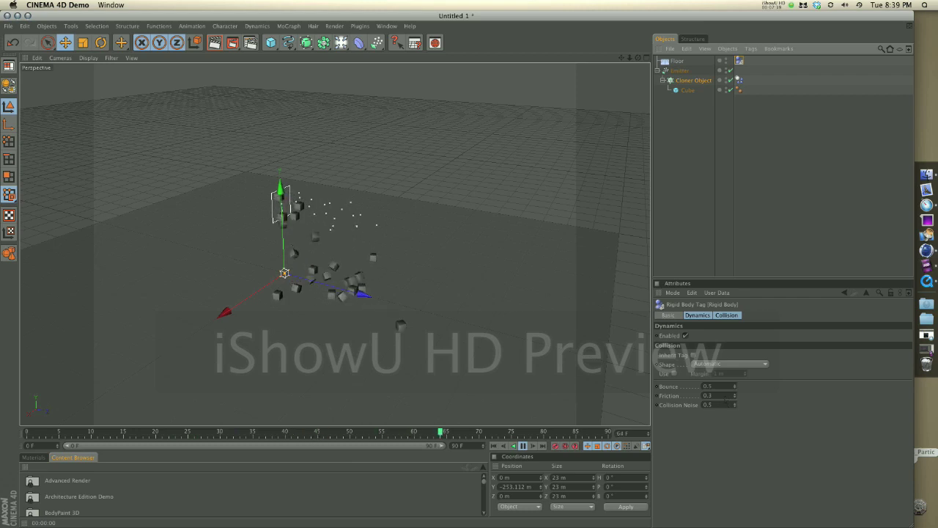
# Change the Rigid Body tag's collision Friction from 0.3 to 1.2, keeping Bounce at 0.5
pyautogui.click(708, 395)
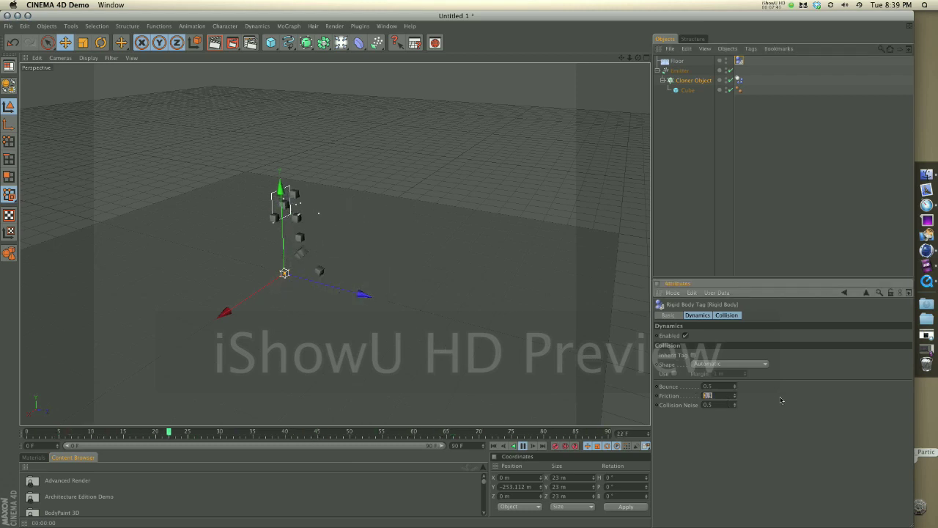
pyautogui.write('4')
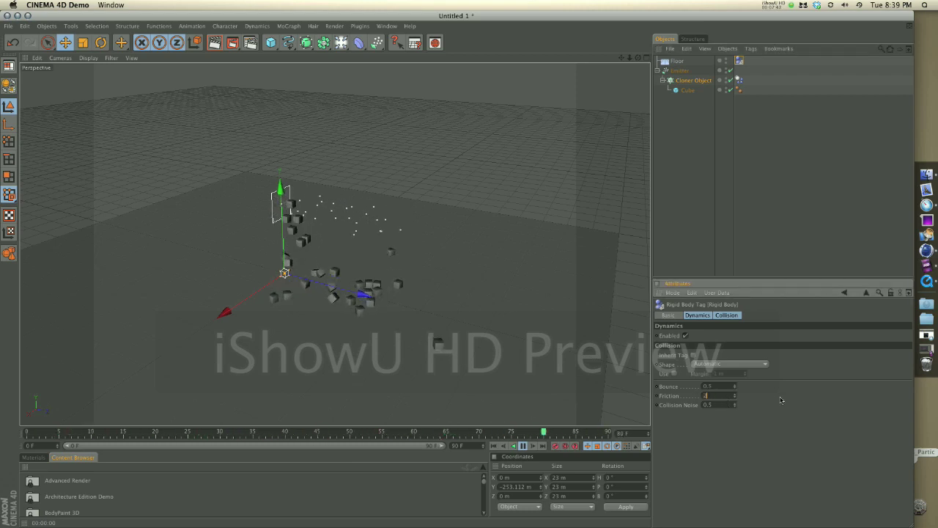
pyautogui.press('Return')
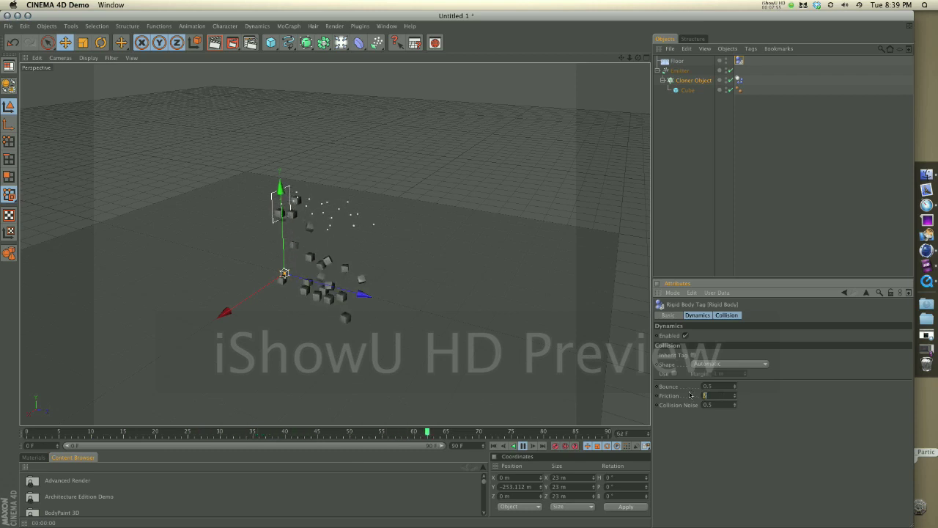
pyautogui.press('Return')
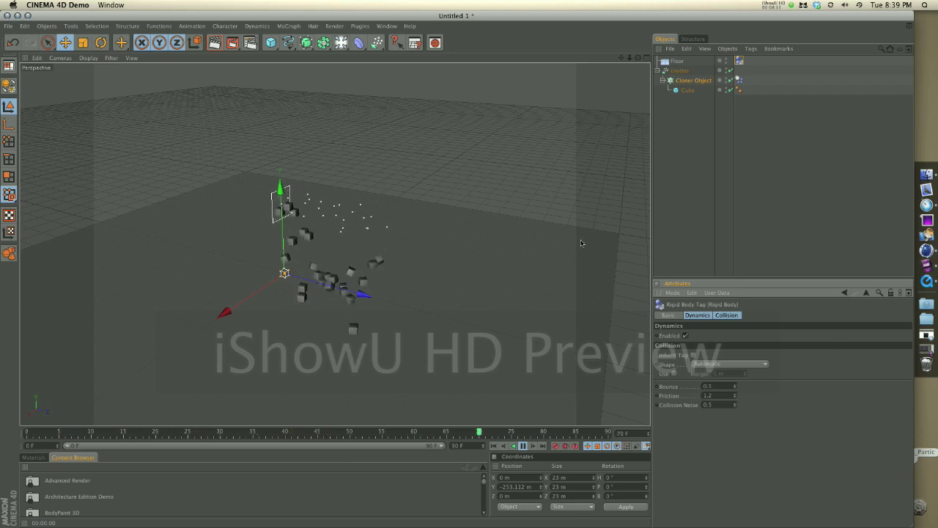
# Set the Emitter's Birthrate Editor and Renderer to 50 and its Speed to 350 m
pyautogui.click(680, 71)
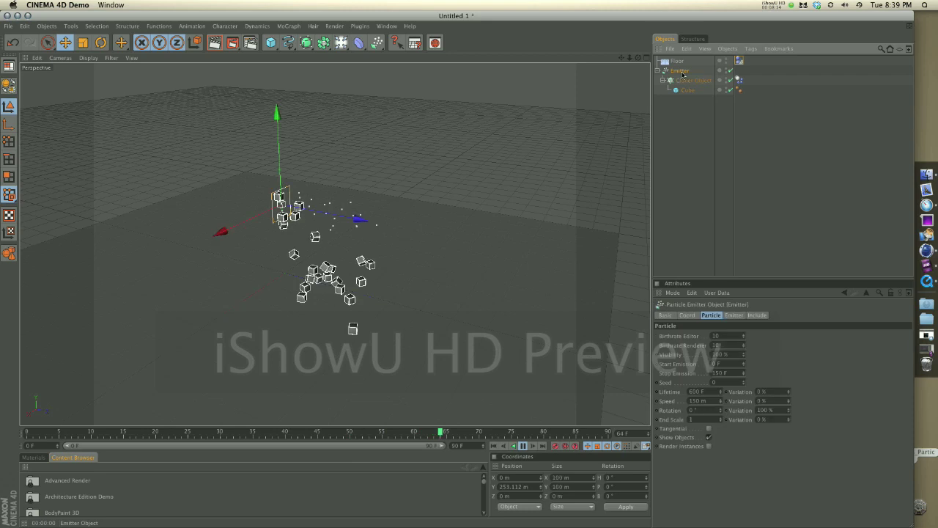
pyautogui.click(717, 335)
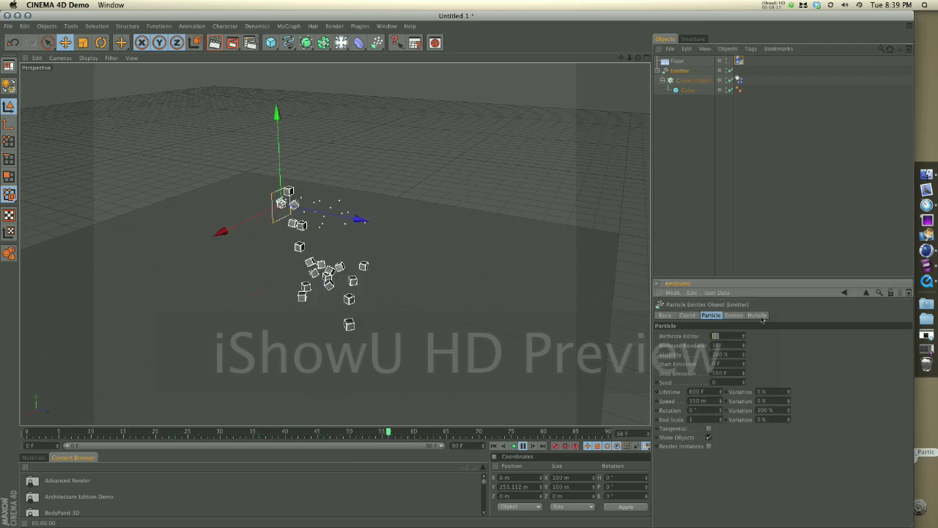
pyautogui.write('50')
pyautogui.press('Tab')
pyautogui.write('50')
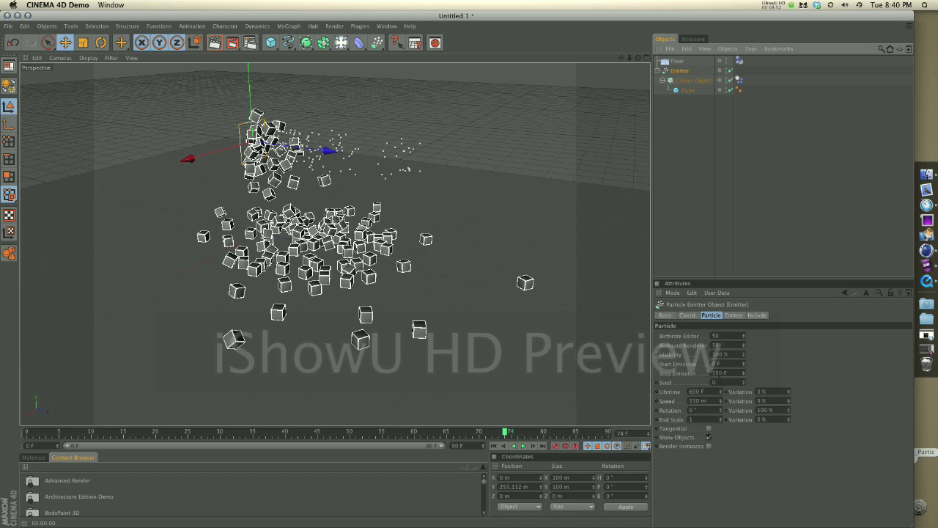
pyautogui.click(704, 401)
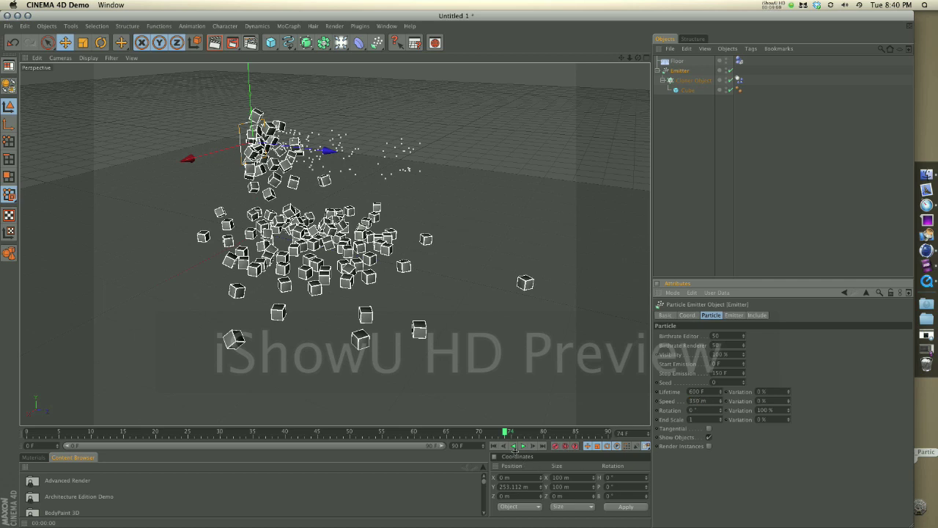
pyautogui.click(493, 446)
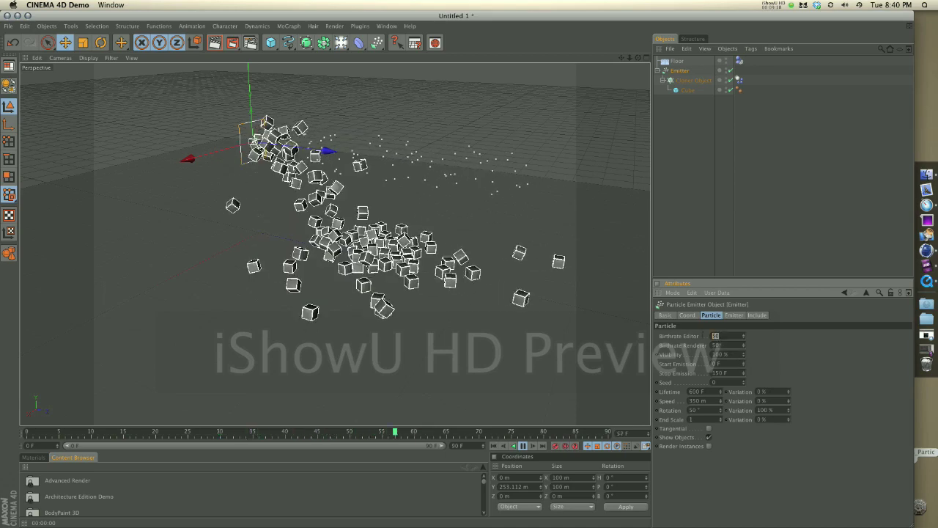
# Adjust the Birthrate Editor value and set the particle Rotation to 0°
pyautogui.moveTo(718, 333); pyautogui.dragTo(701, 335)
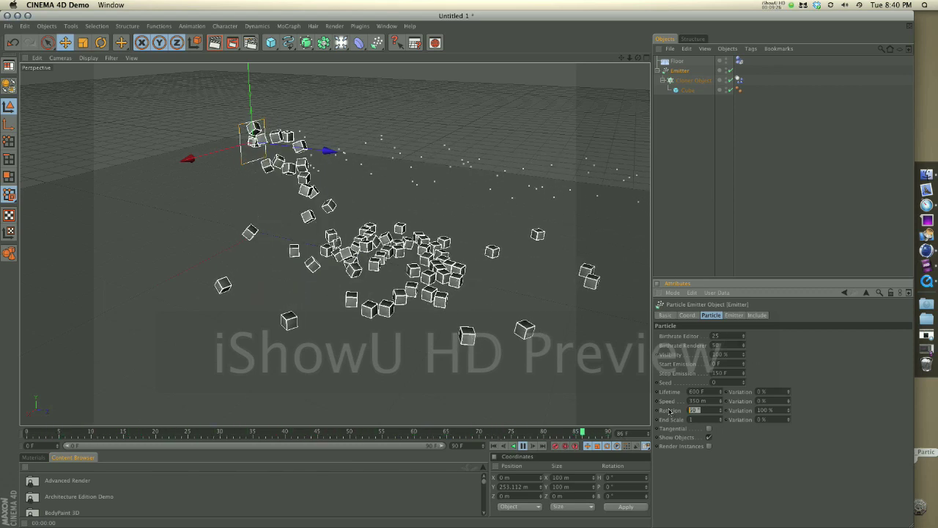
pyautogui.doubleClick(694, 410)
pyautogui.write('0')
pyautogui.press('Return')
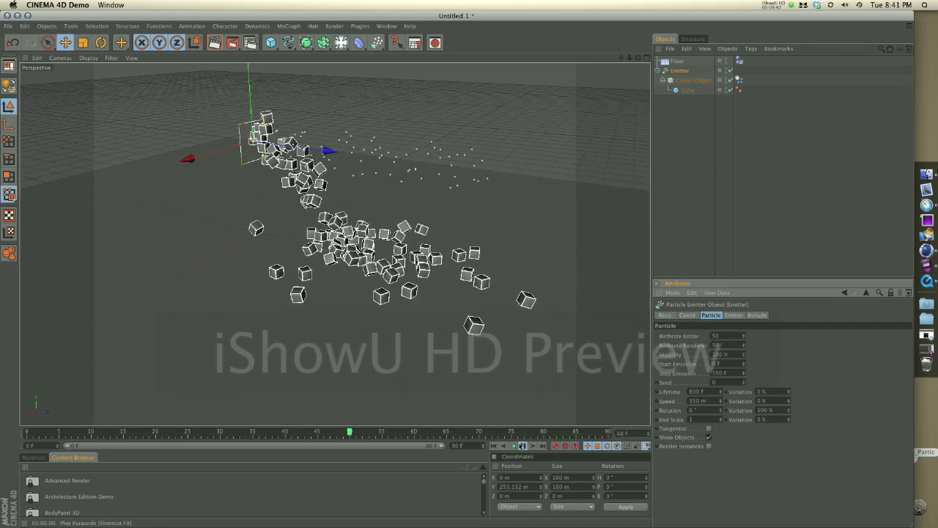
# Try moving the Emitter, undo it, and replay the simulation from frame 0
pyautogui.moveTo(504, 286); pyautogui.dragTo(457, 272)
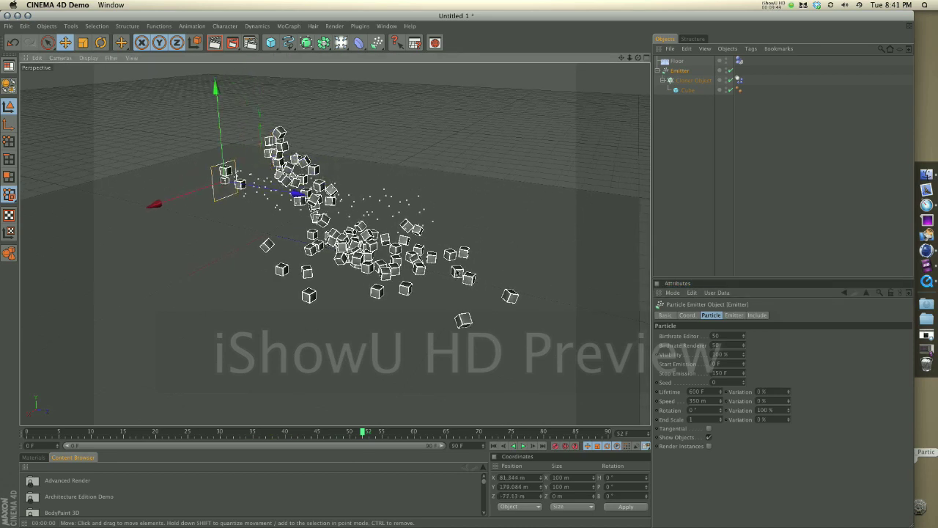
pyautogui.press('super+z')
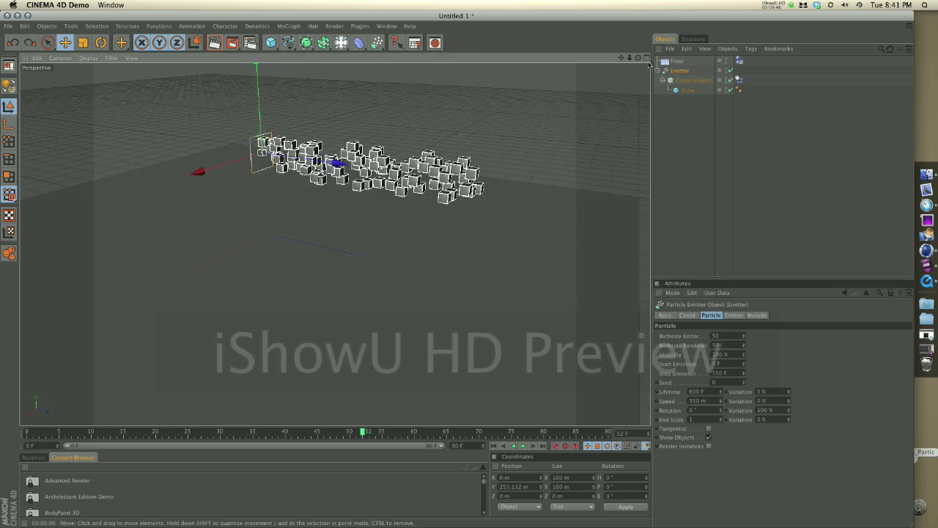
pyautogui.press('super+z')
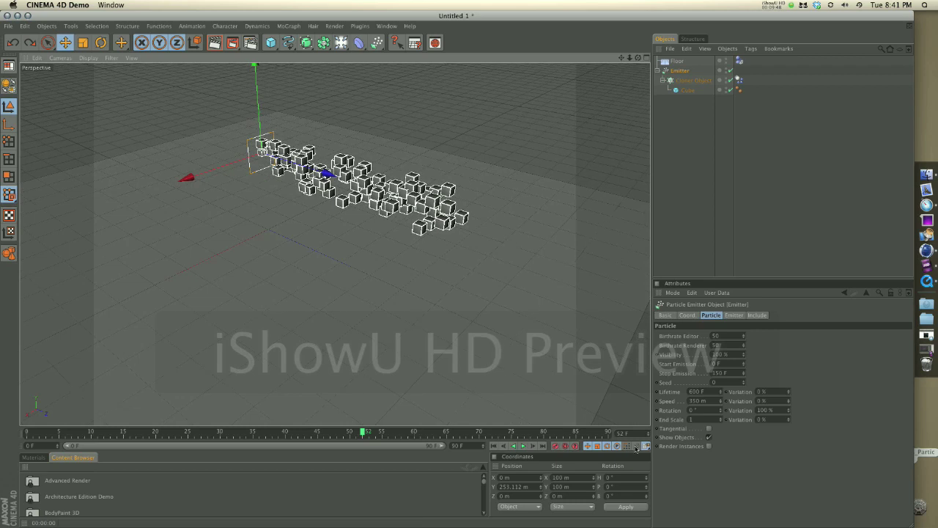
pyautogui.click(495, 445)
pyautogui.click(522, 445)
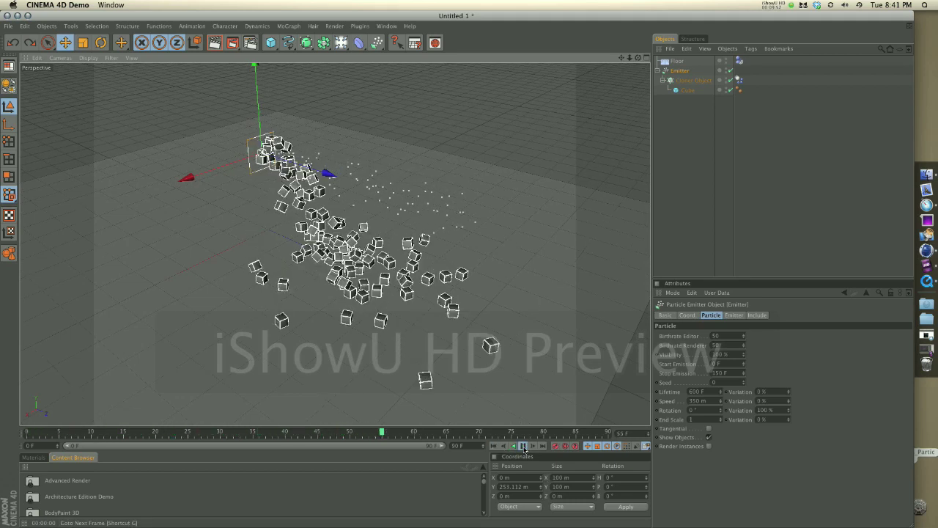
pyautogui.click(523, 445)
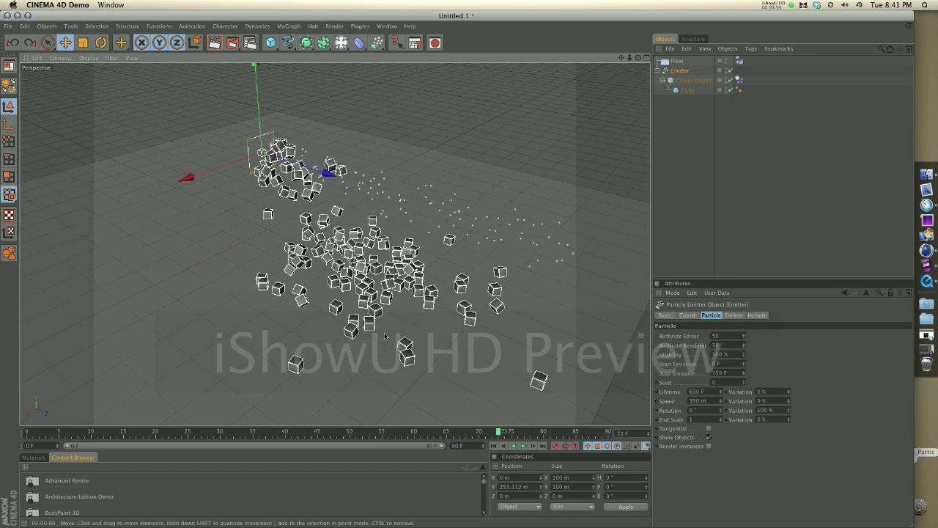
pyautogui.click(277, 41)
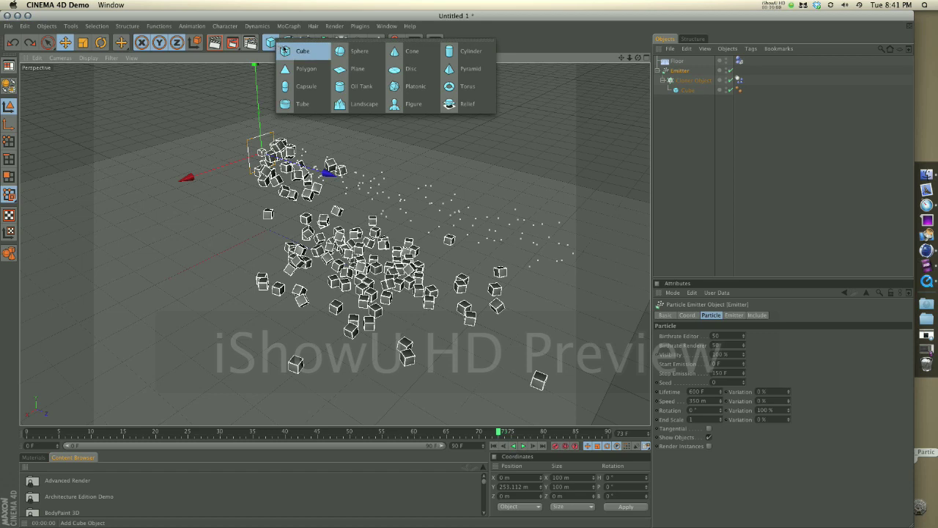
# Add a Cylinder and position it at Y 113.311 m, Z 302.408 m in the cubes' path
pyautogui.click(469, 50)
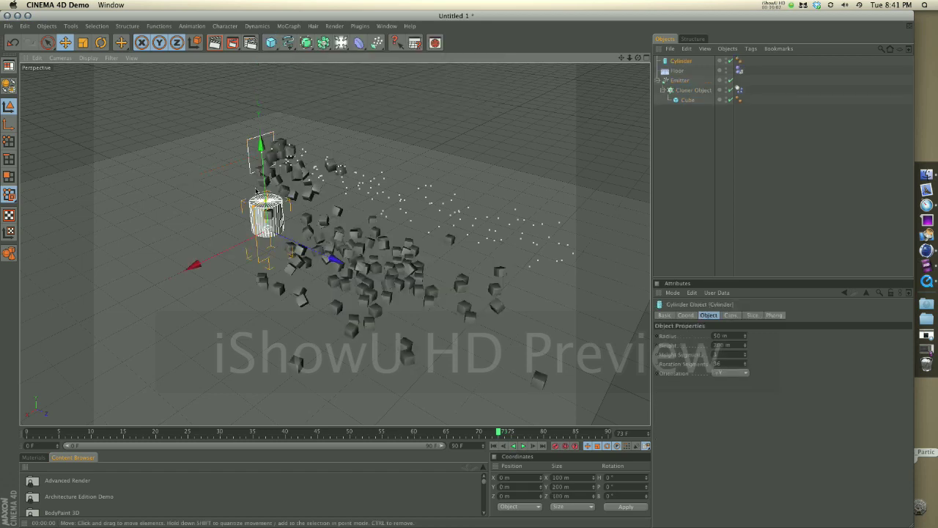
pyautogui.moveTo(256, 191); pyautogui.dragTo(256, 160)
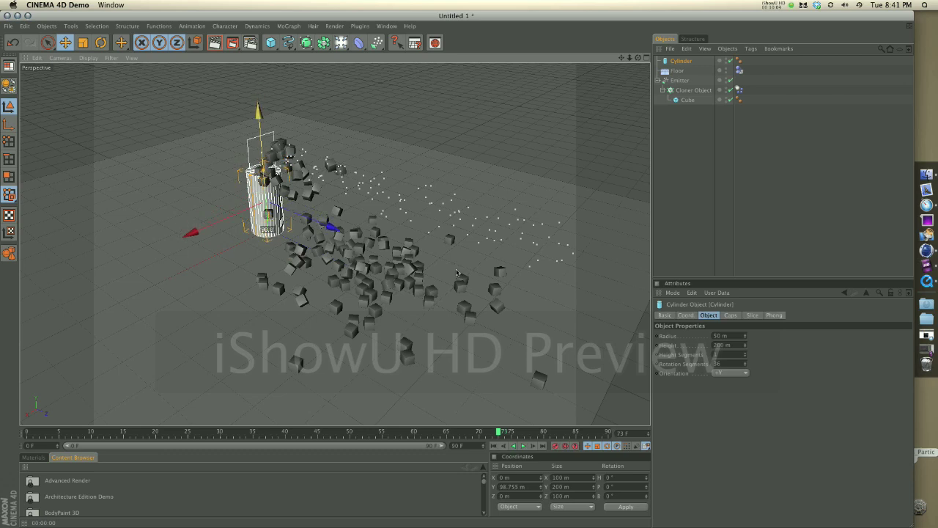
pyautogui.moveTo(330, 226); pyautogui.dragTo(433, 268)
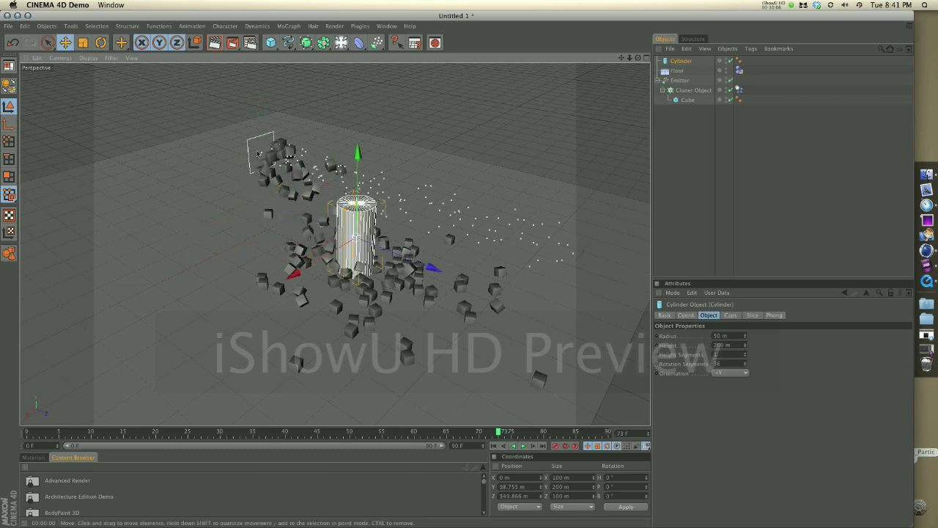
pyautogui.moveTo(352, 171); pyautogui.dragTo(354, 164)
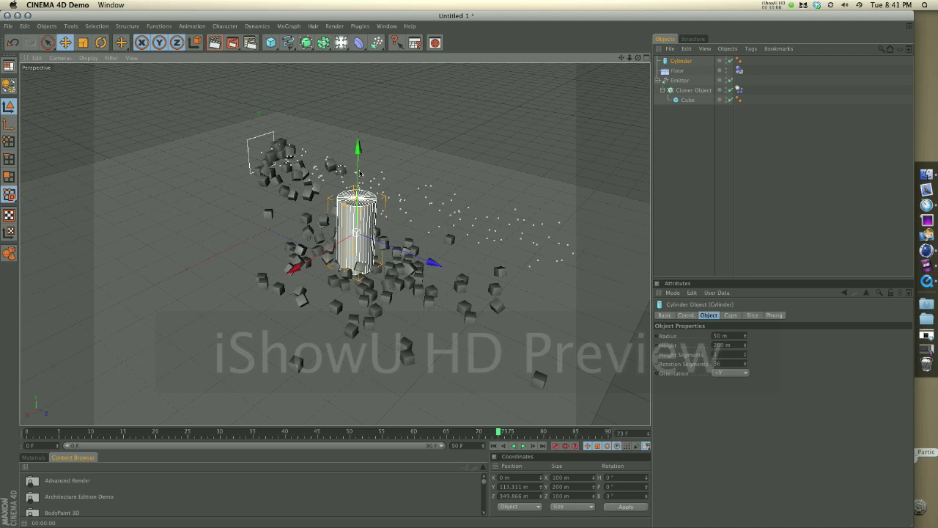
pyautogui.moveTo(409, 256)
pyautogui.mouseDown()
pyautogui.moveTo(381, 249)
pyautogui.moveTo(394, 253)
pyautogui.mouseUp()
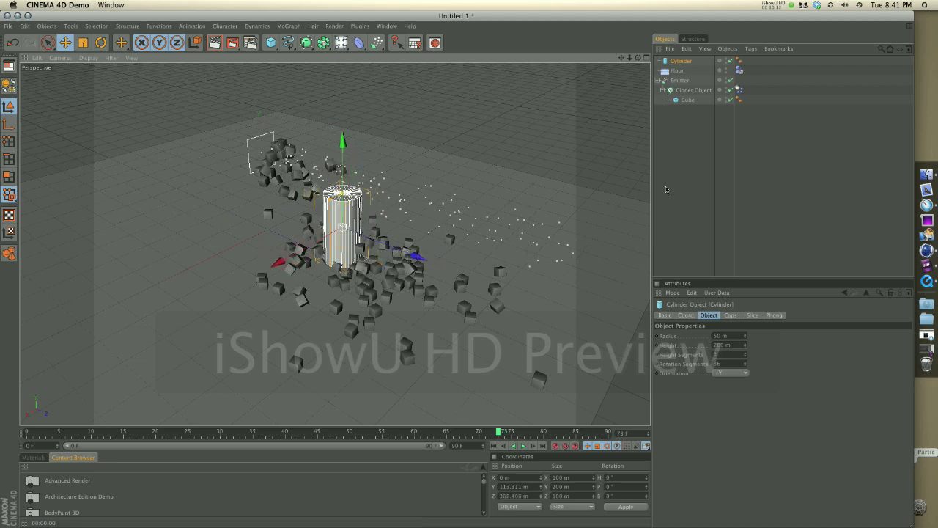
pyautogui.click(687, 231)
pyautogui.click(681, 63)
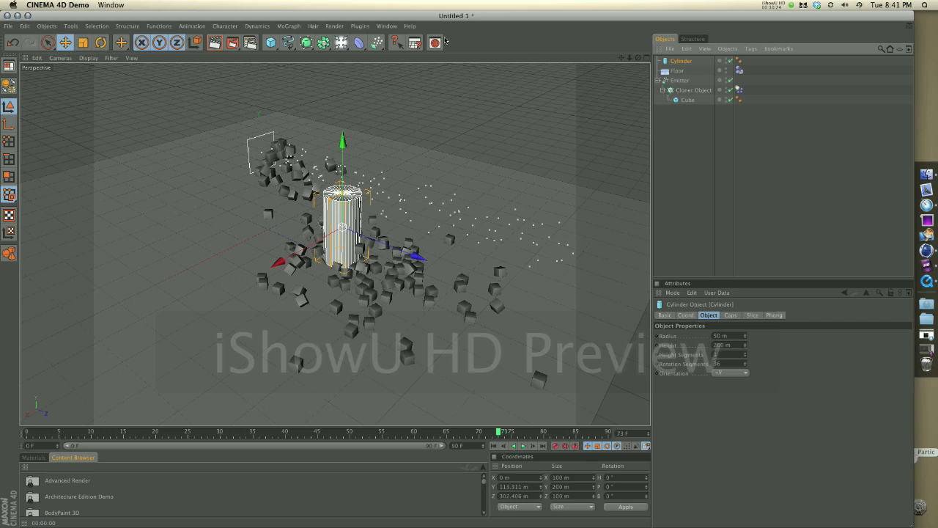
# Add a Plain Effector from the MoGraph menu and nest the Cylinder under it
pyautogui.click(291, 27)
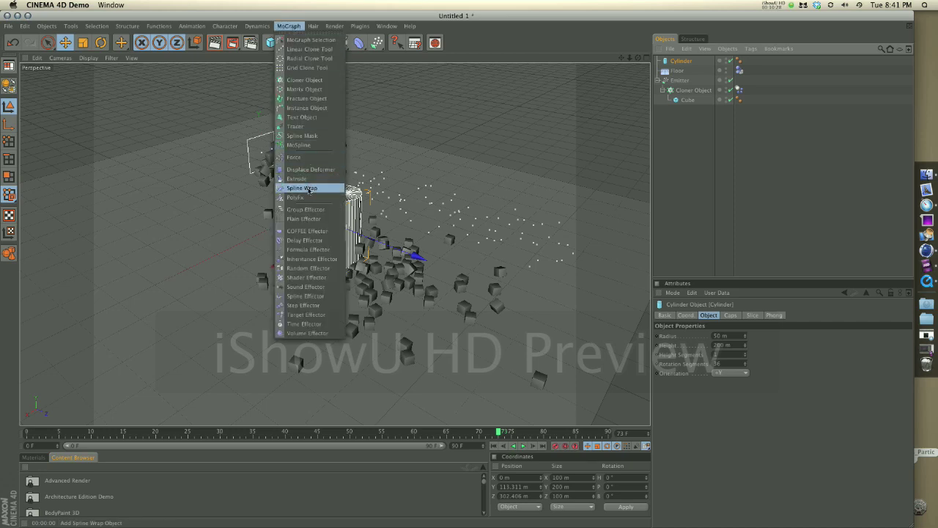
pyautogui.click(311, 224)
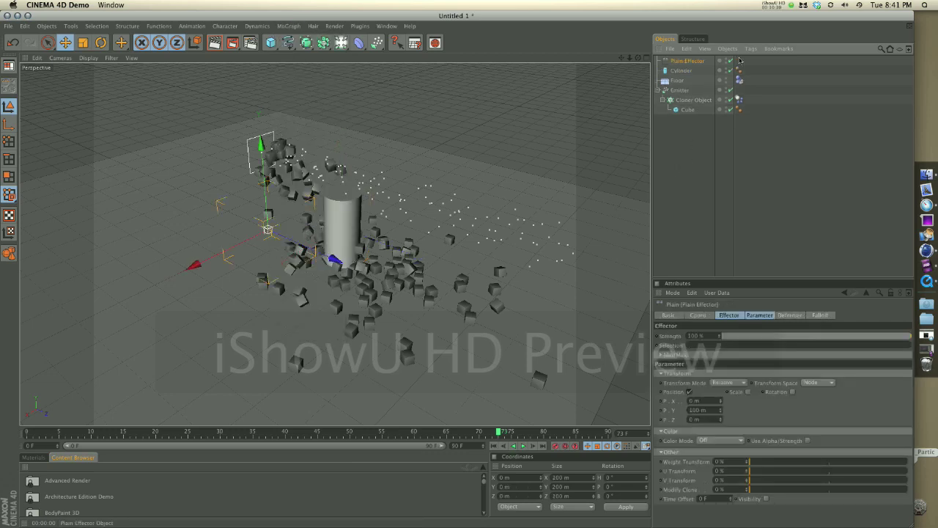
pyautogui.click(681, 71)
pyautogui.moveTo(684, 65); pyautogui.dragTo(684, 63)
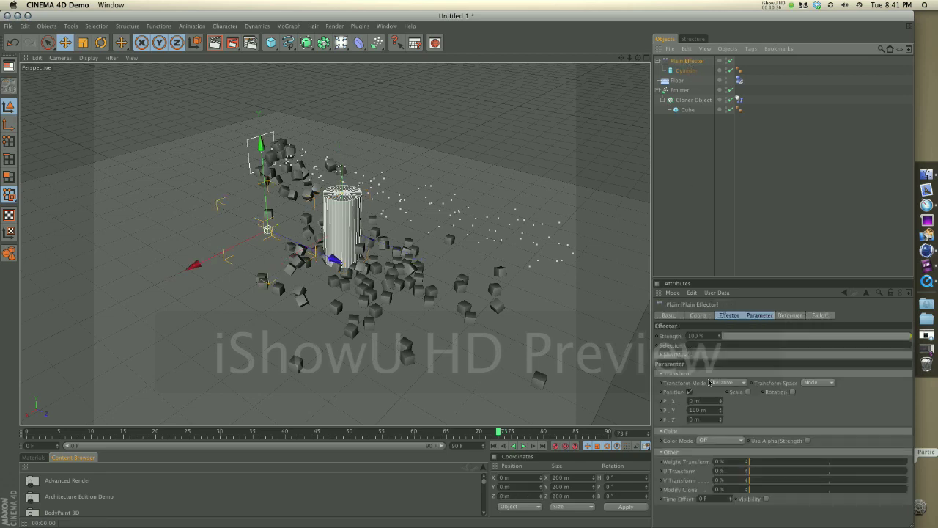
# Switch off the Plain Effector's Position transform in its Parameter settings
pyautogui.click(687, 395)
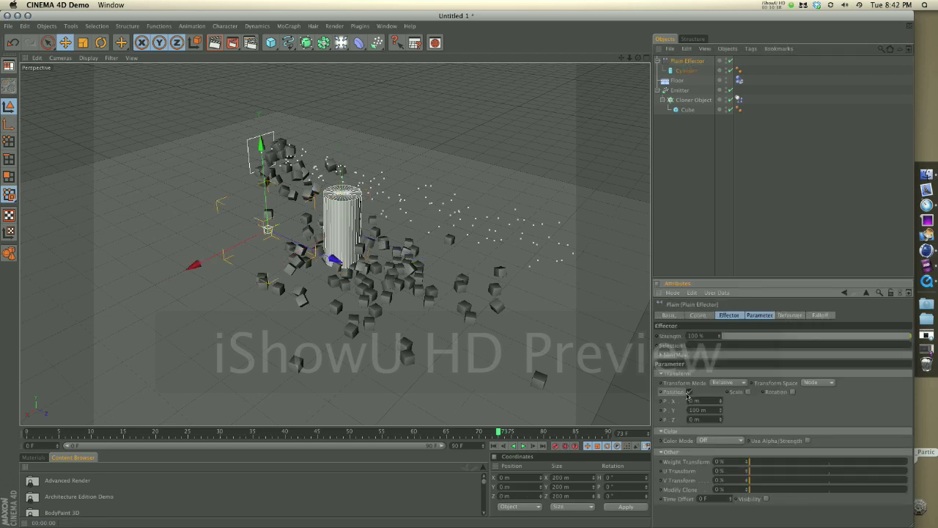
pyautogui.click(688, 392)
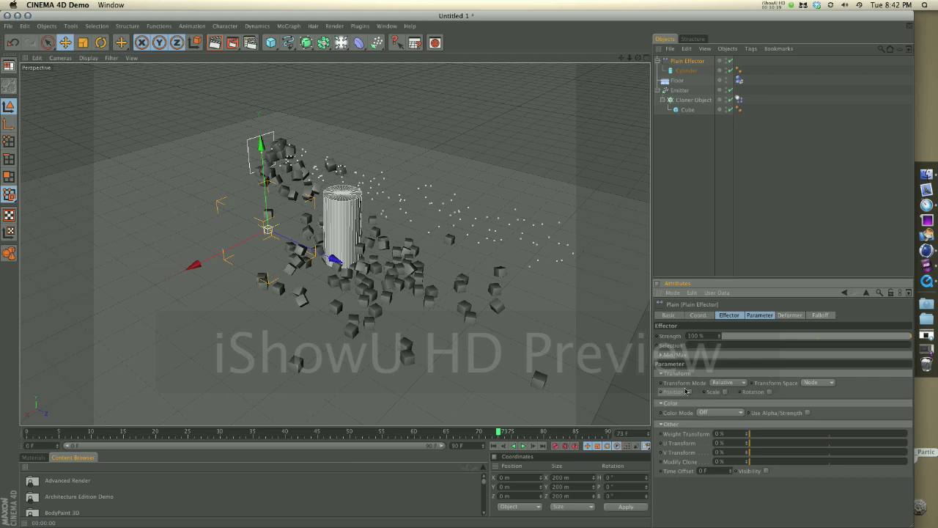
pyautogui.click(686, 71)
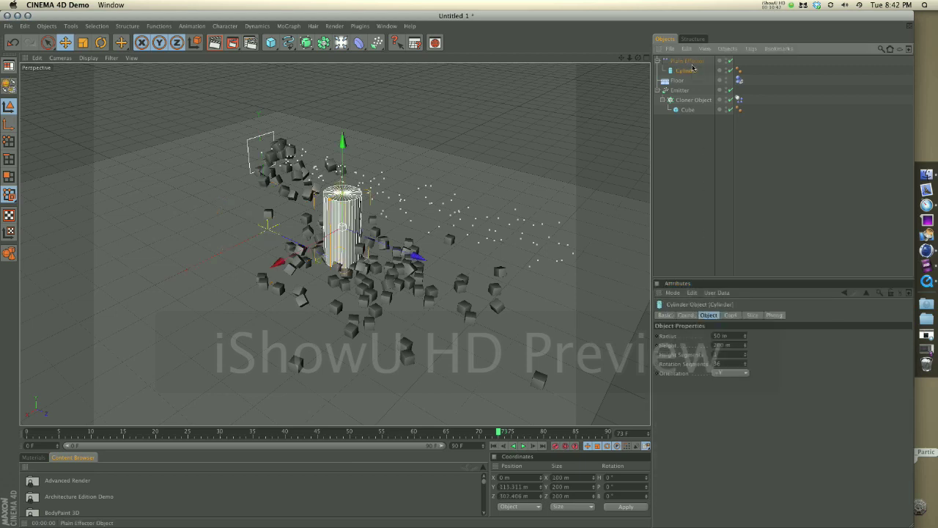
# Give the Cylinder a MoGraph Rigid Body tag
pyautogui.rightClick(693, 68)
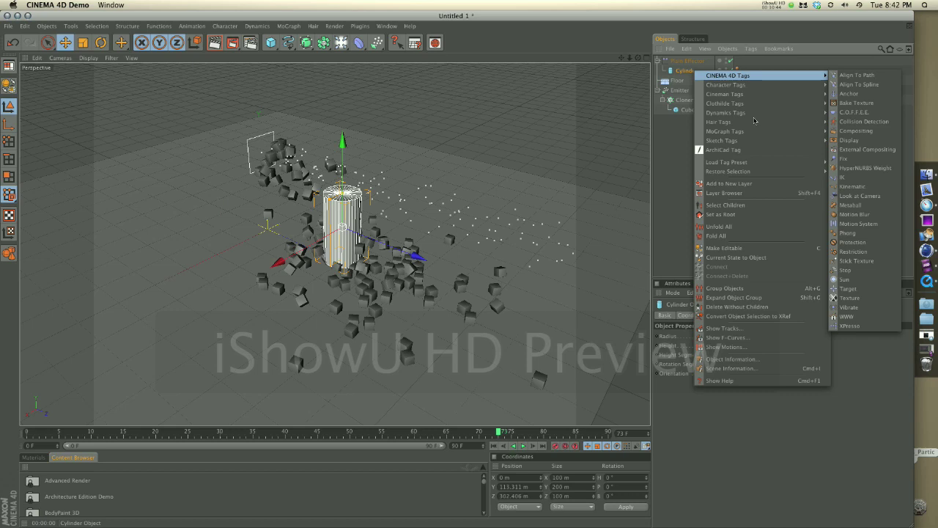
pyautogui.moveTo(754, 130)
pyautogui.click(864, 149)
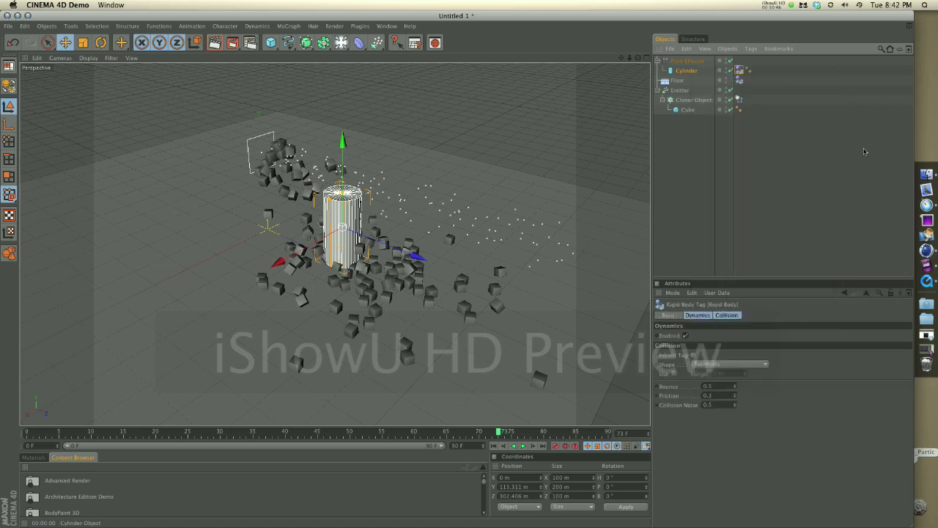
# Replay the simulation from frame 0 and watch from near floor level
pyautogui.click(491, 445)
pyautogui.click(522, 446)
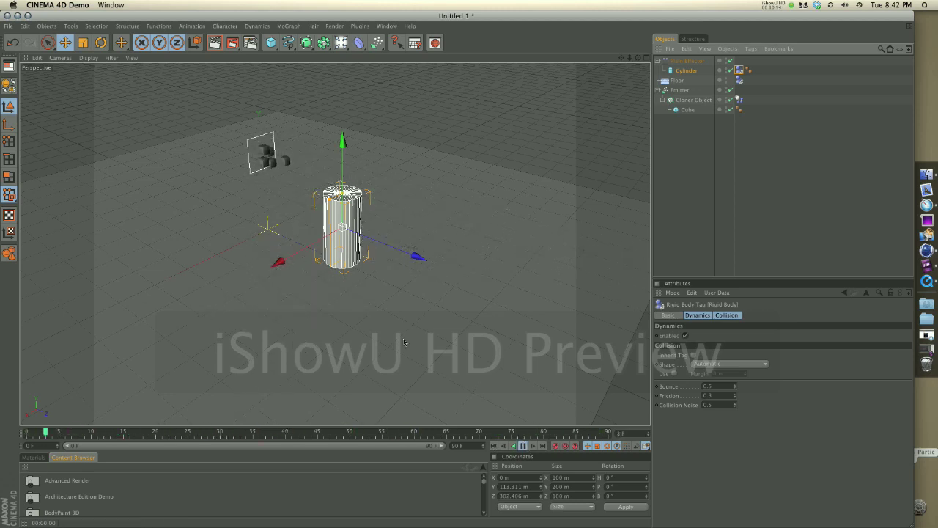
pyautogui.scroll(3, 404, 343)
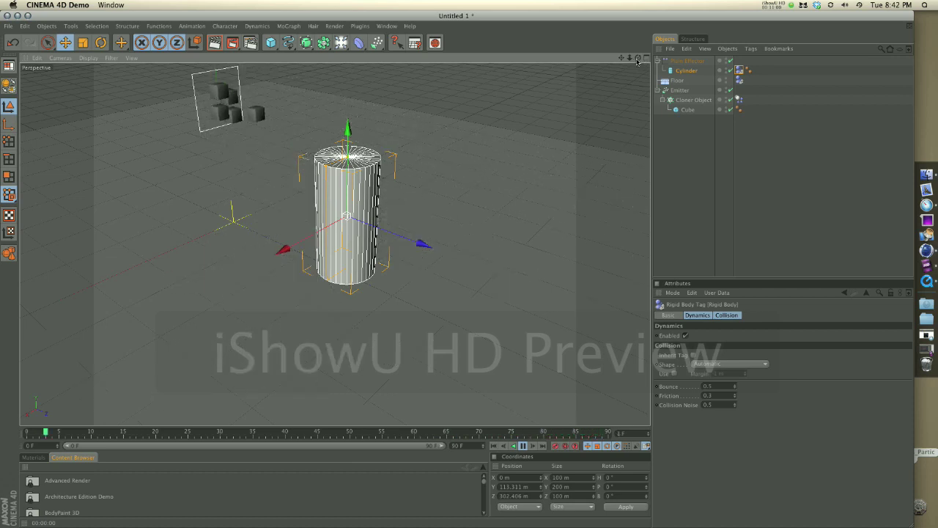
pyautogui.keyDown('alt'); pyautogui.moveTo(455, 273); pyautogui.dragTo(641, 57); pyautogui.keyUp('alt')
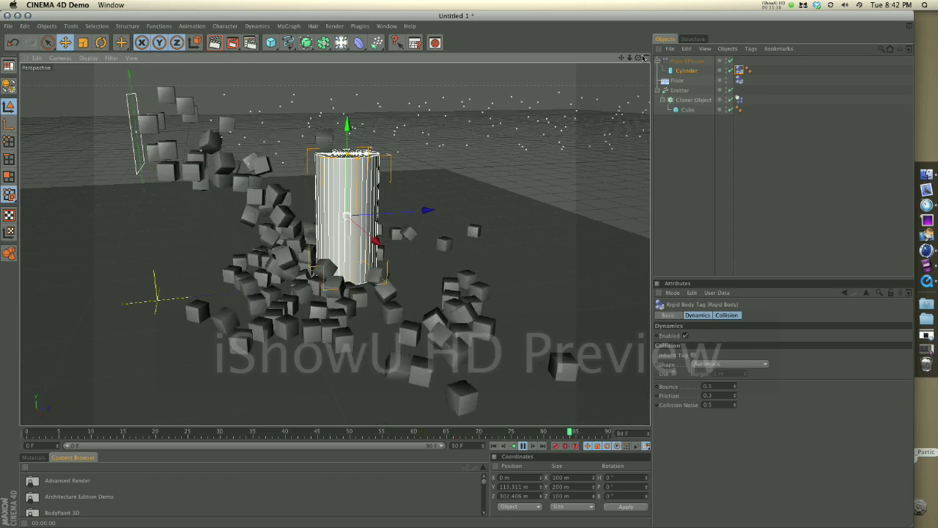
# Render viewport previews of the current frame while the simulation plays
pyautogui.press('super+r')
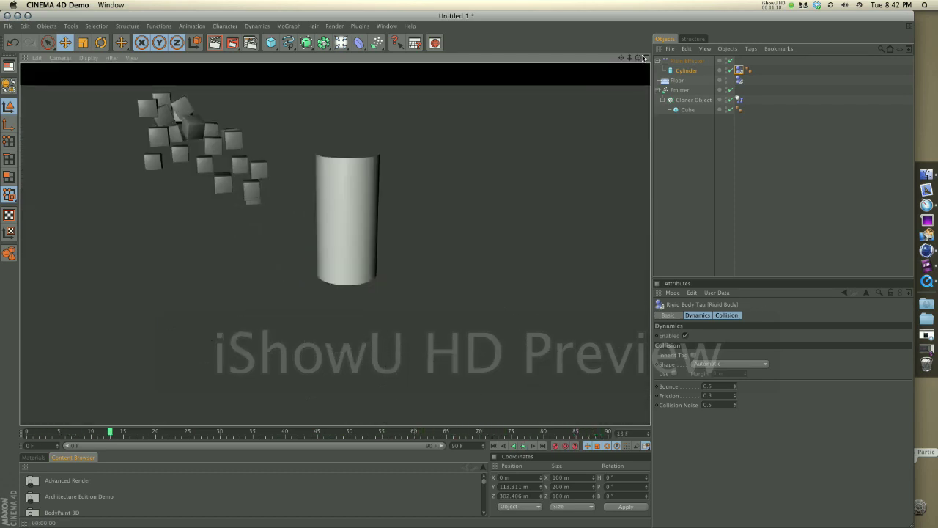
pyautogui.click(522, 445)
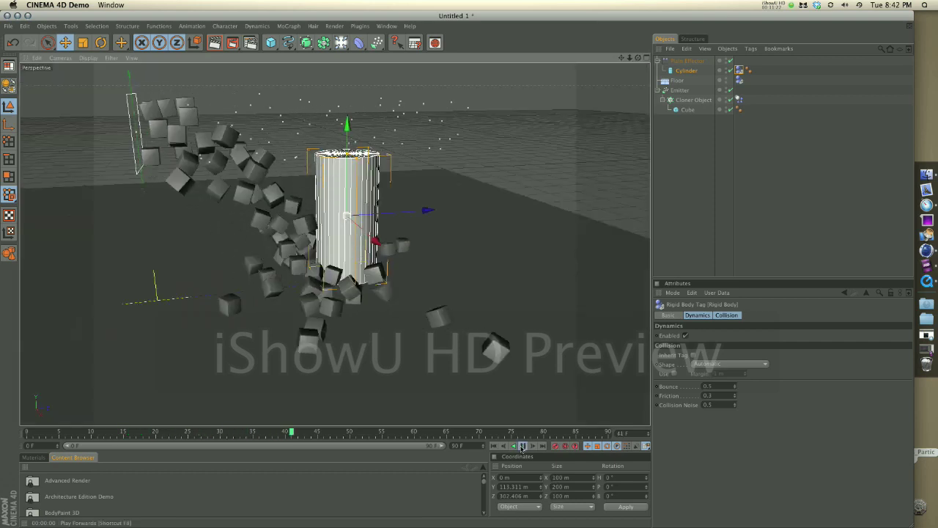
pyautogui.press('super+r')
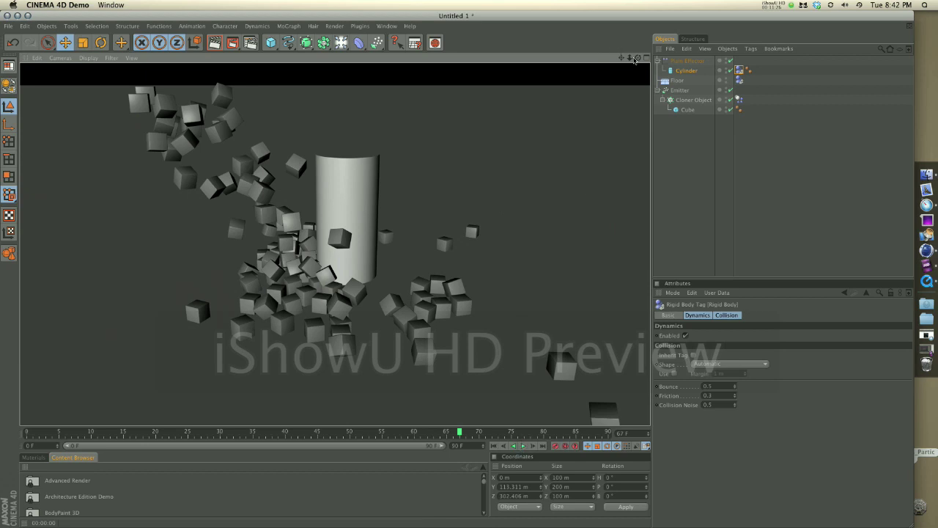
pyautogui.moveTo(635, 61); pyautogui.dragTo(637, 61)
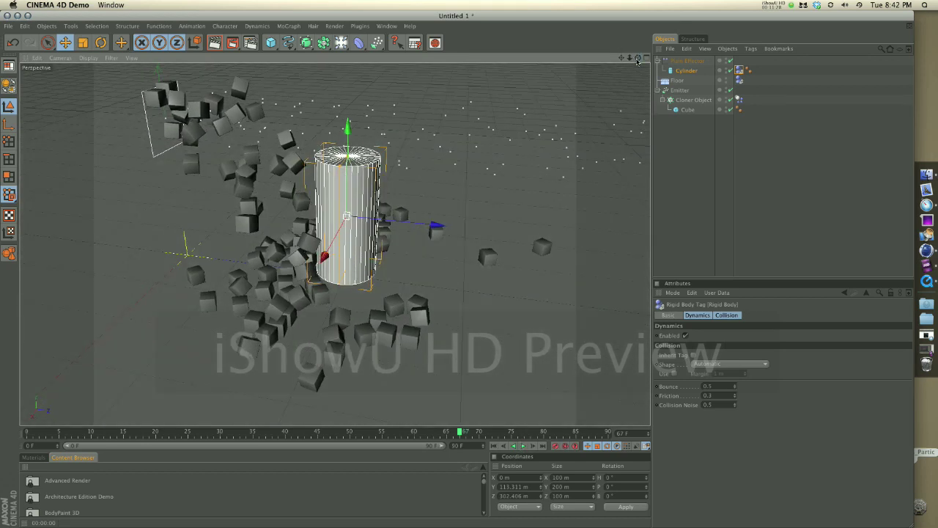
# Tilt the Emitter down about -21° and raise it up and to the left
pyautogui.click(680, 90)
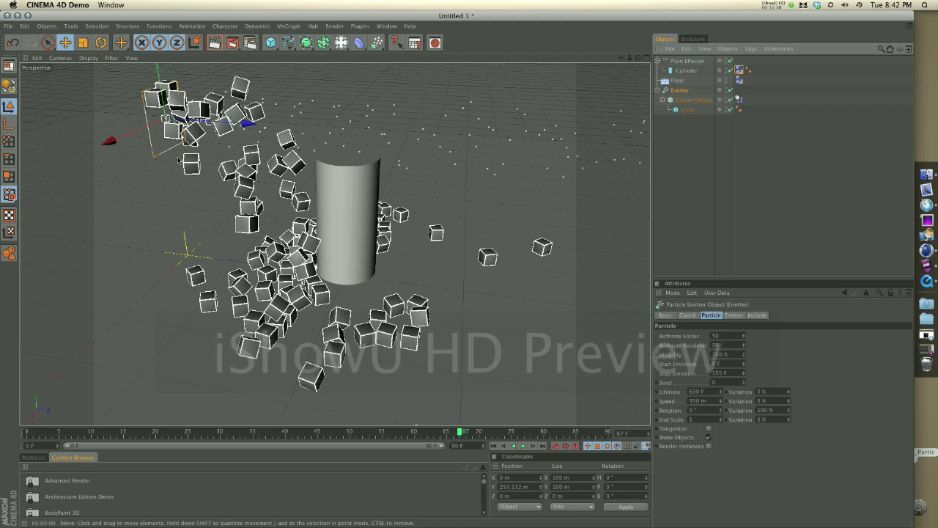
pyautogui.press('r')
pyautogui.moveTo(179, 117); pyautogui.dragTo(265, 130)
pyautogui.press('e')
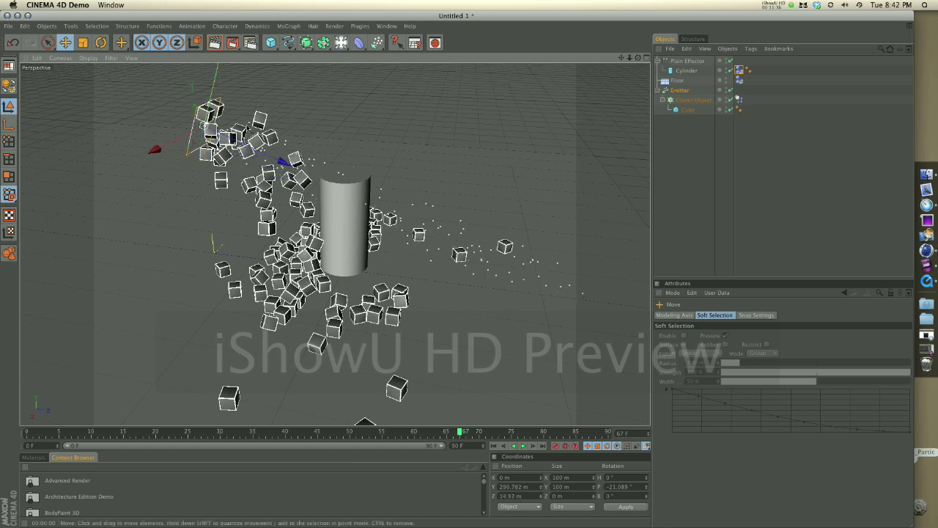
pyautogui.moveTo(247, 126); pyautogui.dragTo(179, 100)
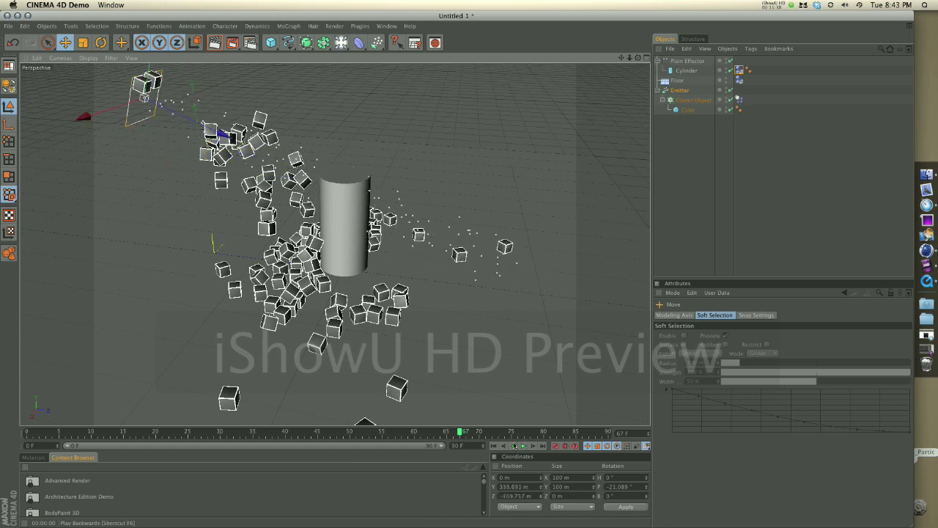
# Replay the simulation from the start and stop it at frame 26
pyautogui.click(493, 446)
pyautogui.click(522, 446)
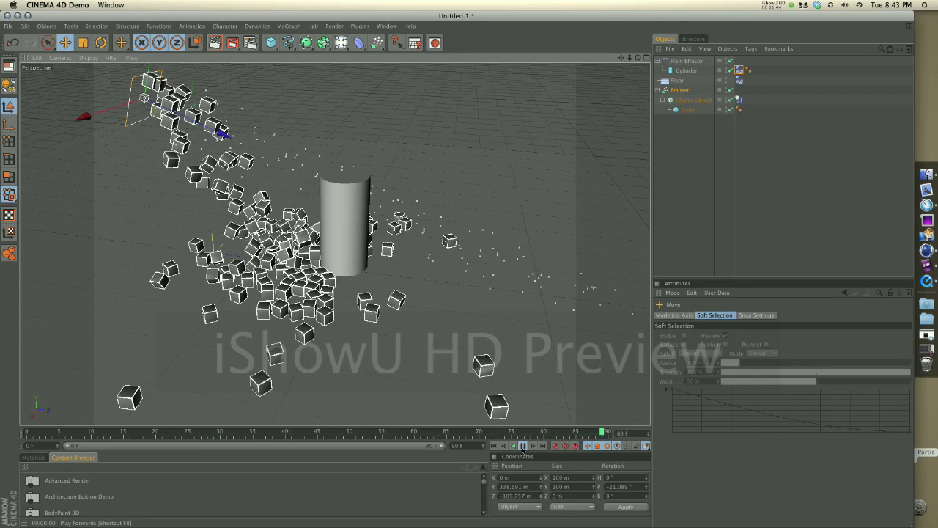
pyautogui.press('F8')
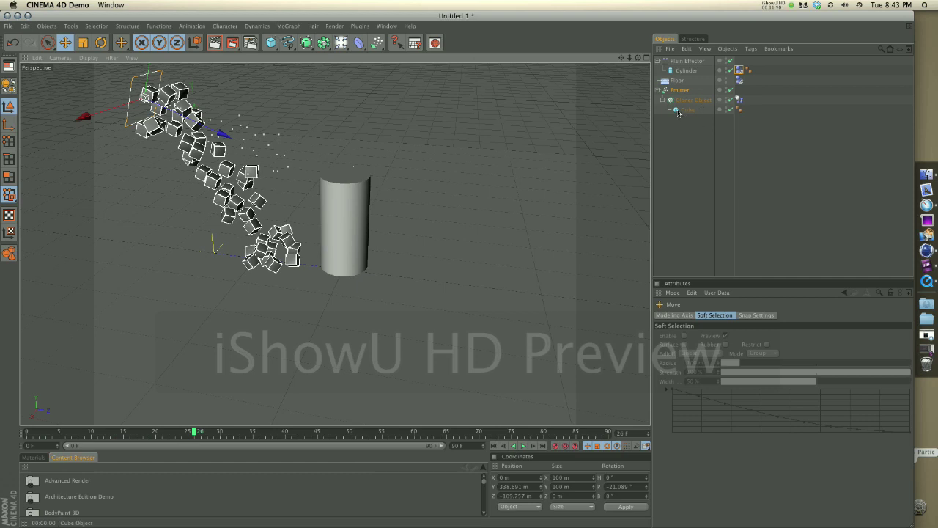
# Take the Cube out of the Cloner, then add a Sphere, shrink it and lift it
pyautogui.moveTo(678, 112); pyautogui.dragTo(682, 150)
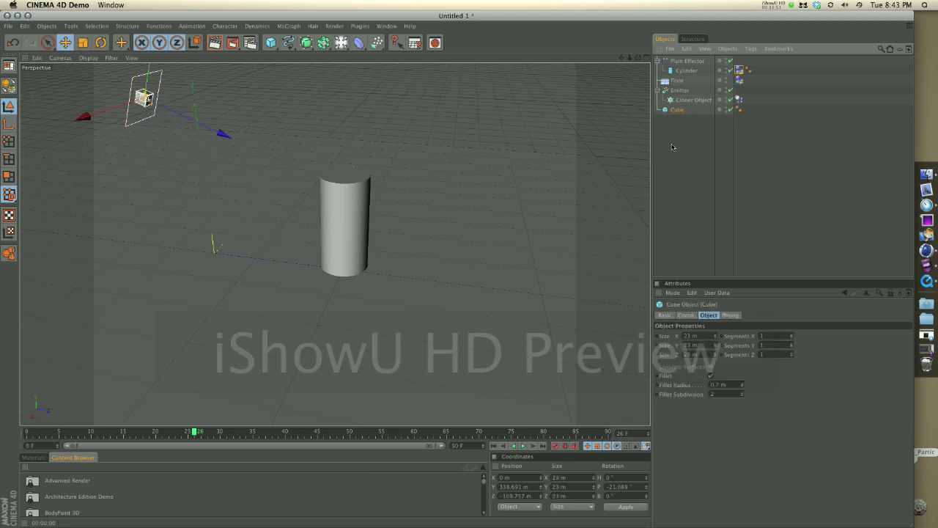
pyautogui.click(271, 42)
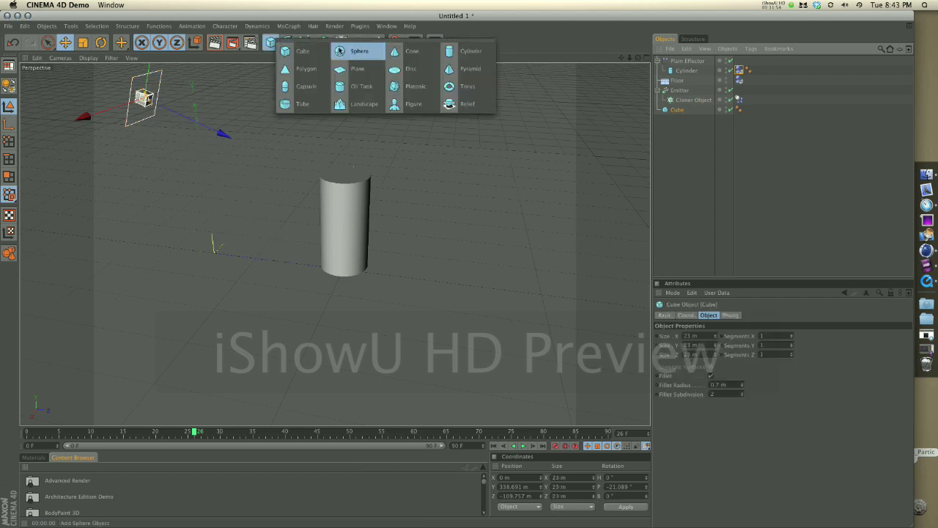
pyautogui.click(359, 51)
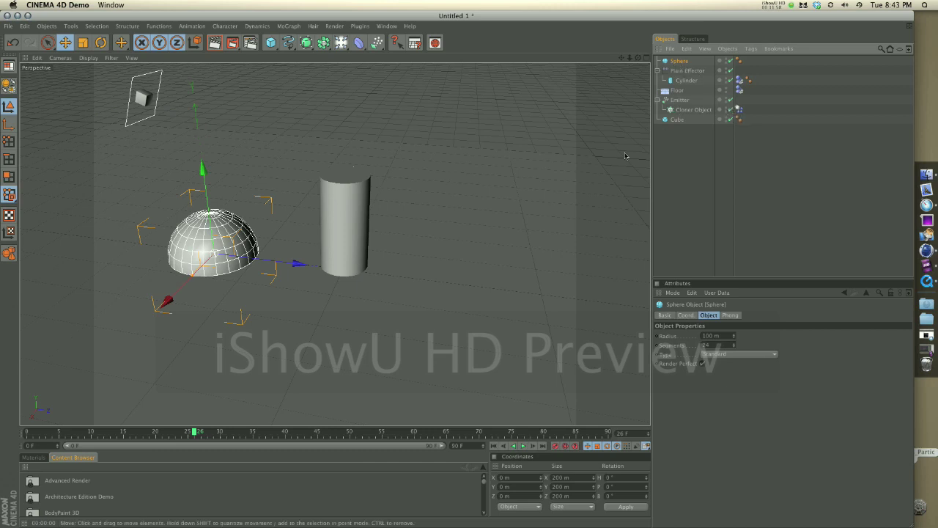
pyautogui.press('t')
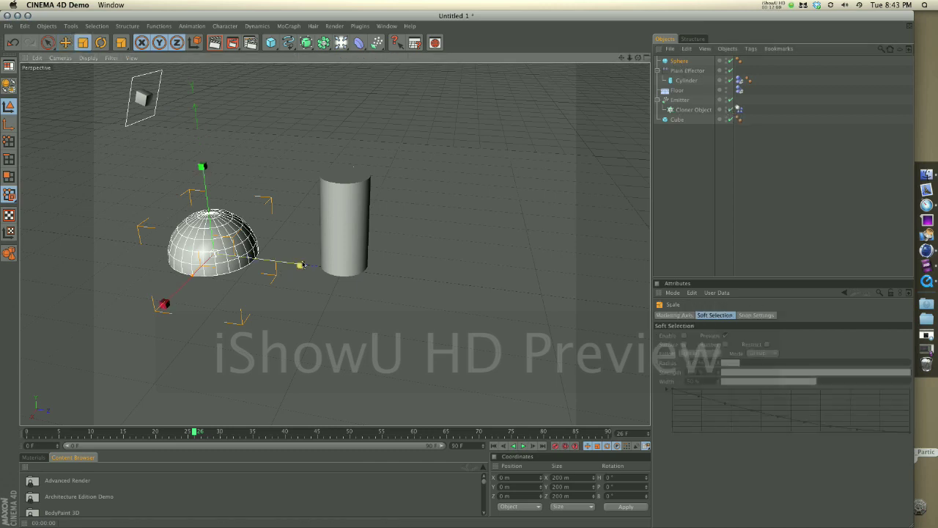
pyautogui.moveTo(299, 264); pyautogui.dragTo(456, 273)
pyautogui.press('e')
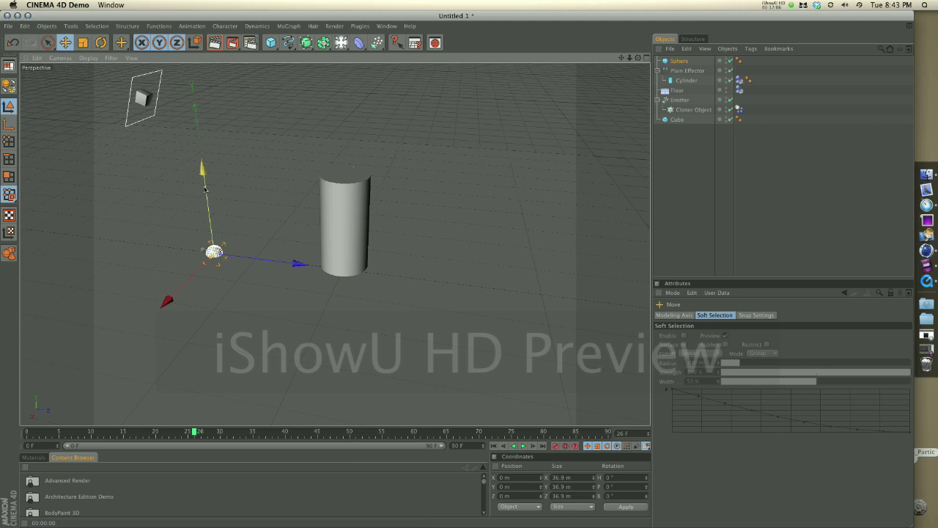
pyautogui.moveTo(202, 166); pyautogui.dragTo(199, 143)
# Put the Sphere inside the Cloner Object, scale it to about 19.8 m, and replay
pyautogui.moveTo(674, 63)
pyautogui.mouseDown()
pyautogui.moveTo(702, 117)
pyautogui.moveTo(694, 111)
pyautogui.mouseUp()
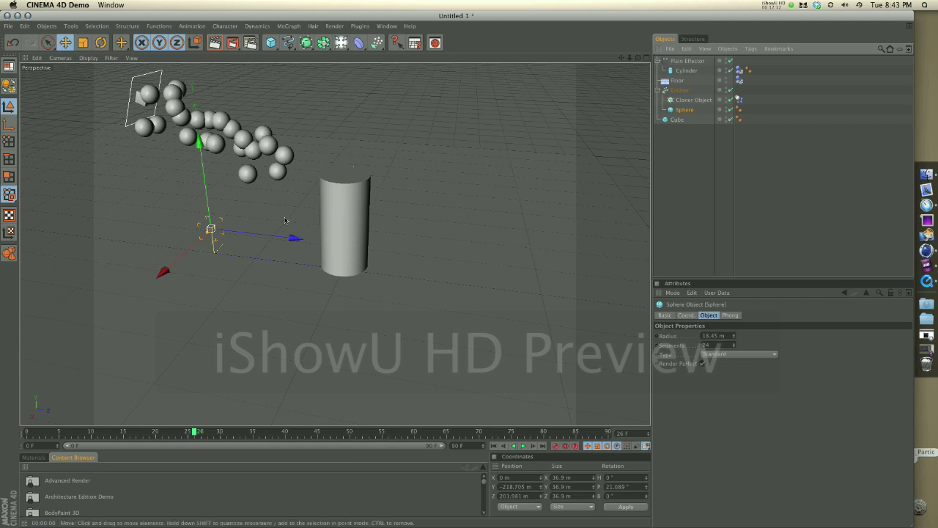
pyautogui.press('t')
pyautogui.moveTo(296, 238); pyautogui.dragTo(457, 272)
pyautogui.click(494, 445)
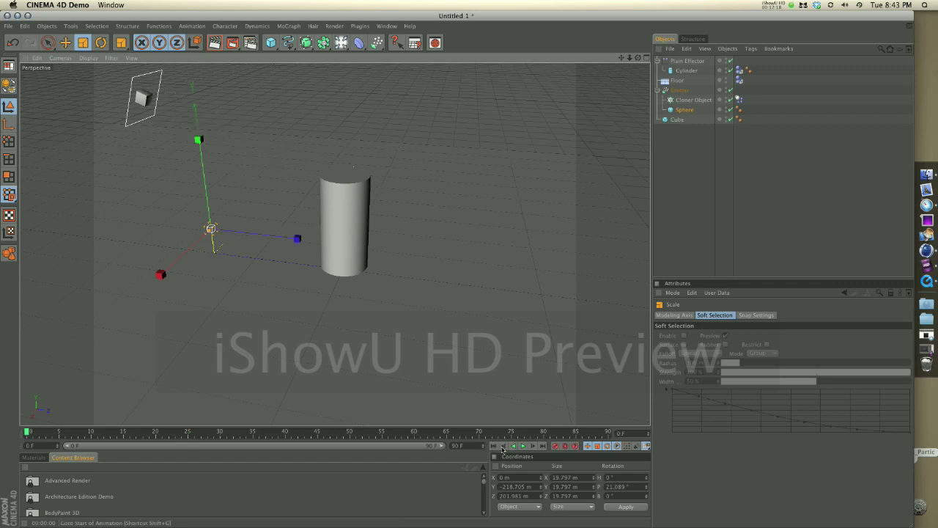
pyautogui.click(522, 445)
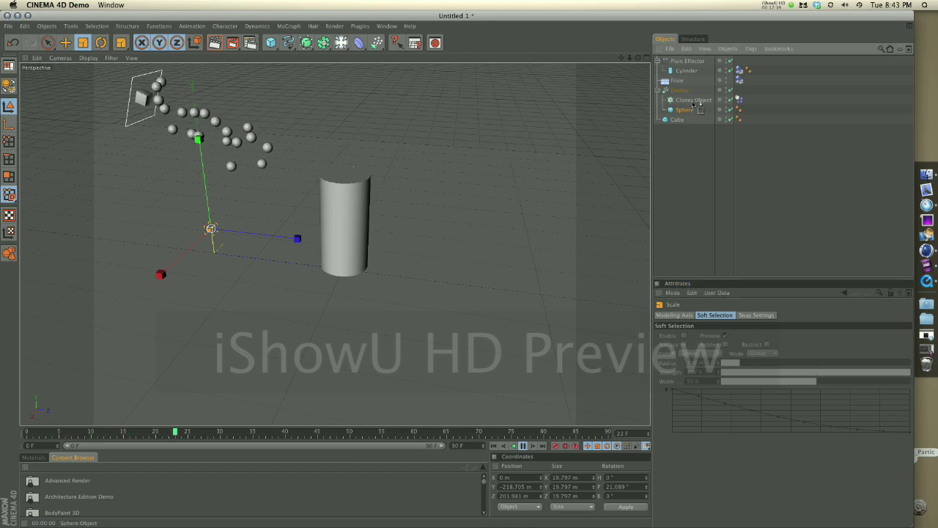
# Re-parent the Sphere under the Cloner Object and select the Cloner Object
pyautogui.moveTo(693, 105); pyautogui.dragTo(694, 104)
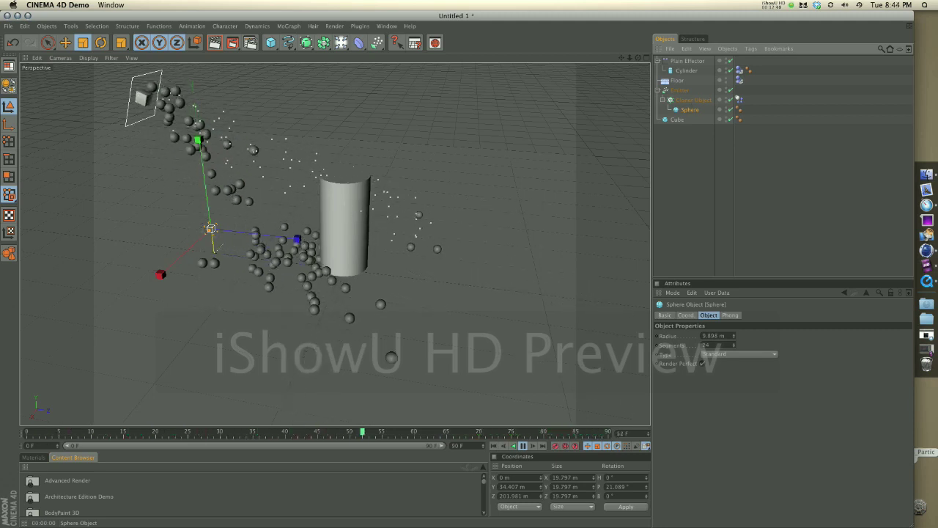
pyautogui.click(693, 100)
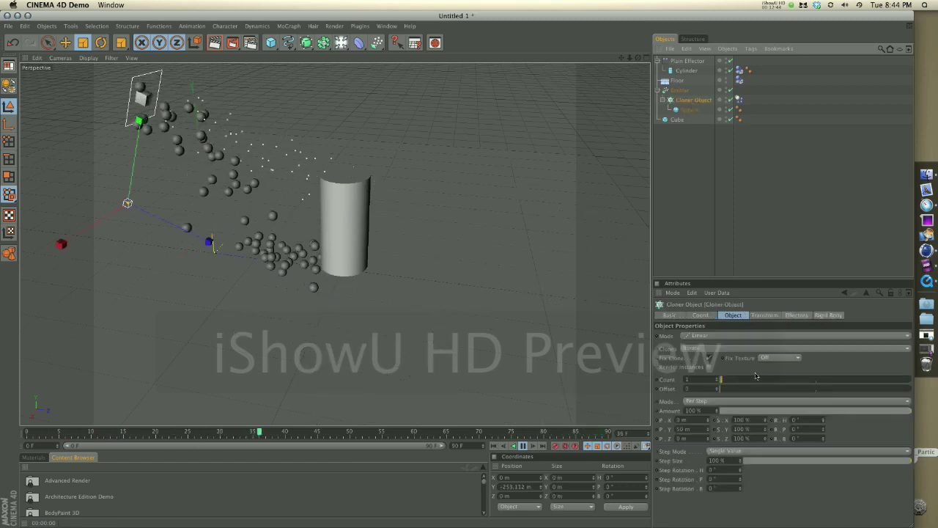
# Open the cloner's Rigid Body collision settings and try Friction 1.2
pyautogui.click(749, 316)
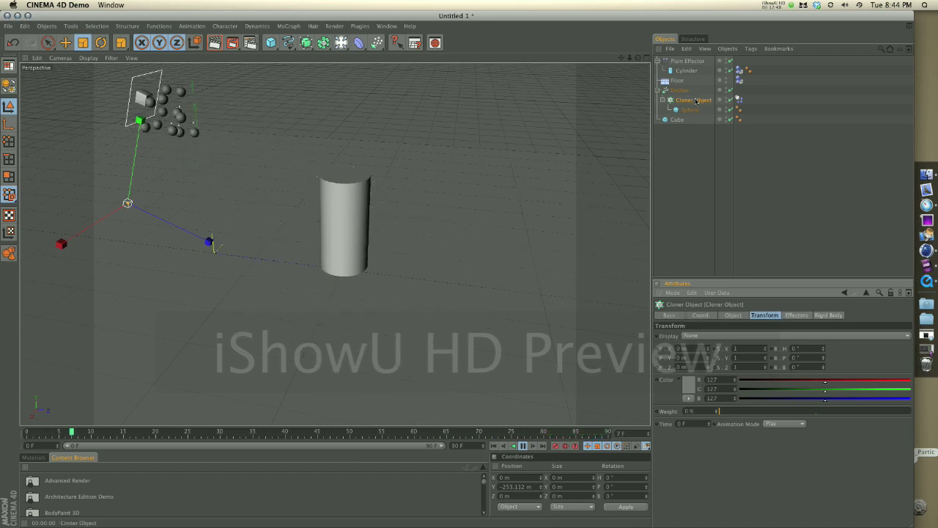
pyautogui.click(740, 100)
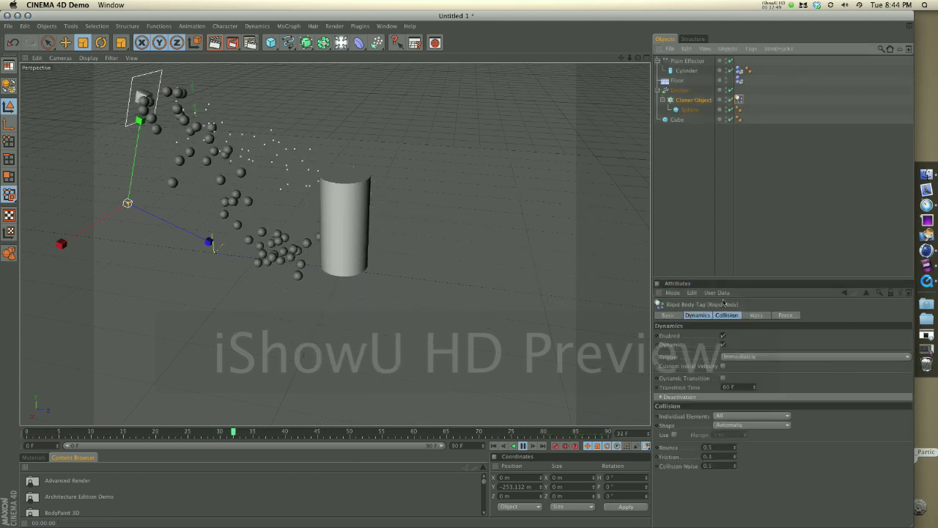
pyautogui.click(721, 456)
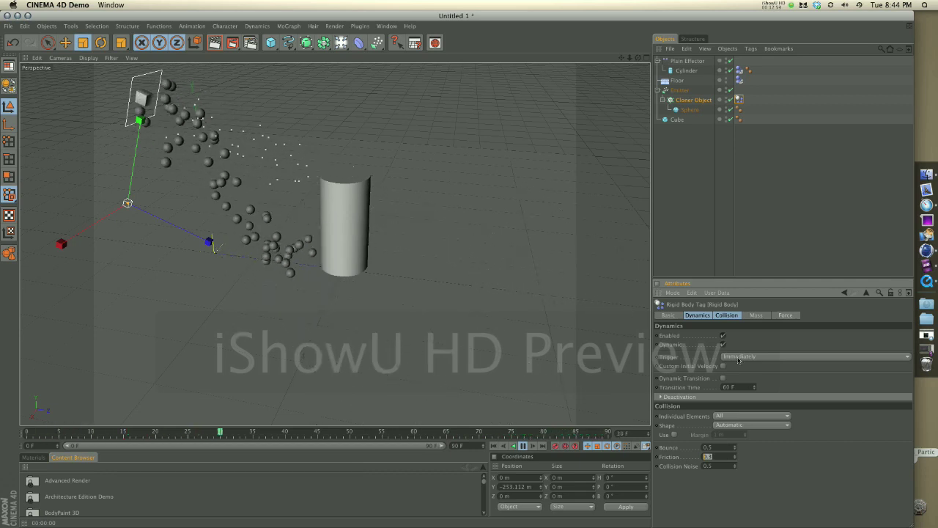
pyautogui.write('1.2')
pyautogui.click(741, 110)
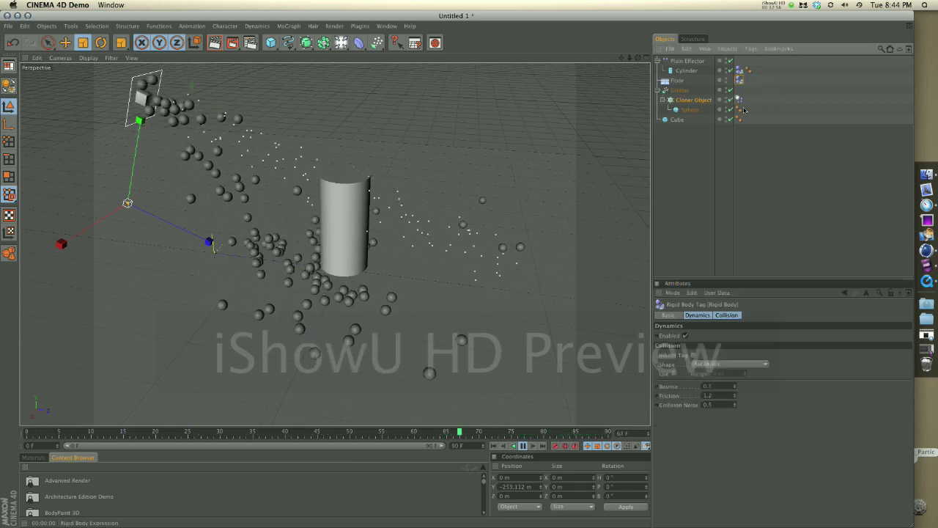
pyautogui.click(708, 395)
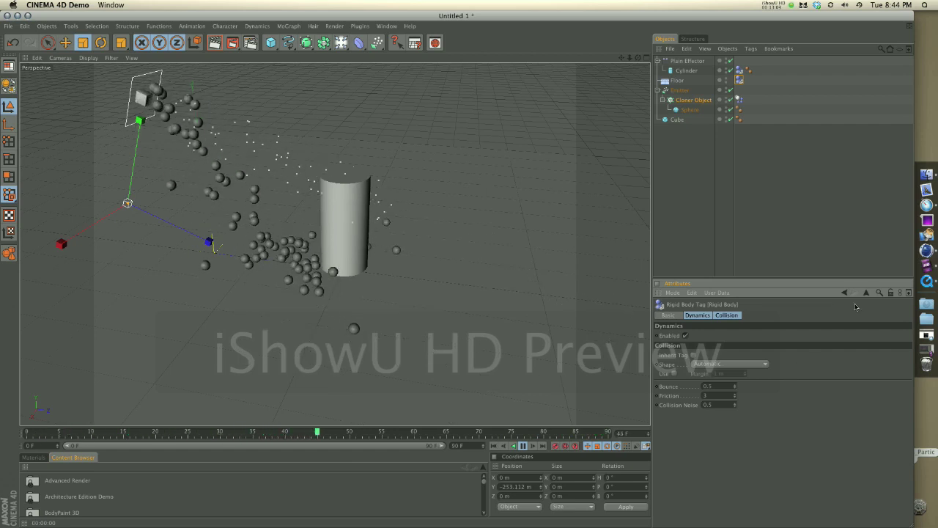
# Set the Rigid Body's Friction to 5 and Bounce to 0.1
pyautogui.click(740, 107)
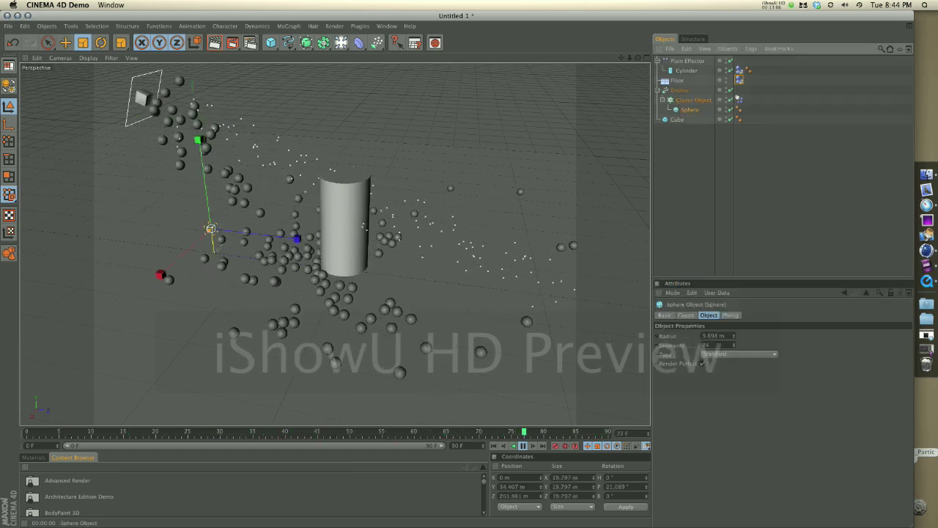
pyautogui.click(739, 99)
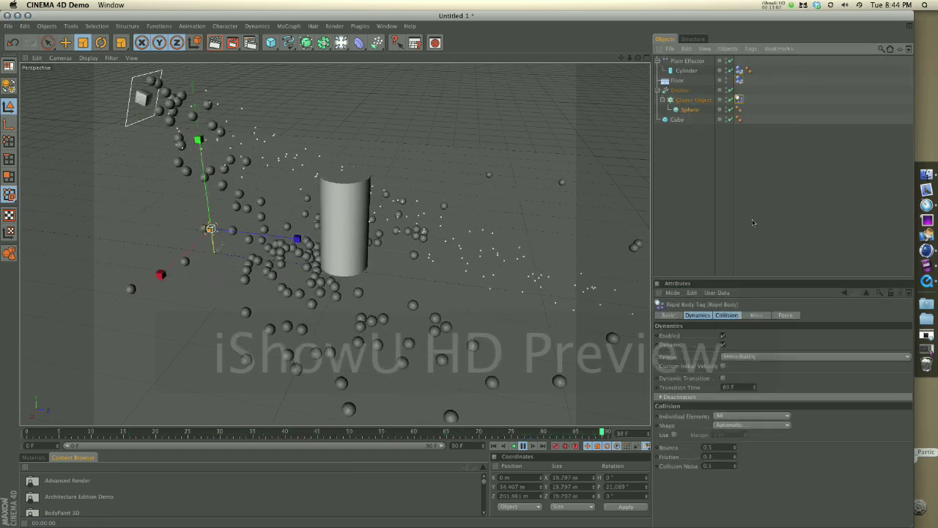
pyautogui.click(717, 456)
pyautogui.write('5')
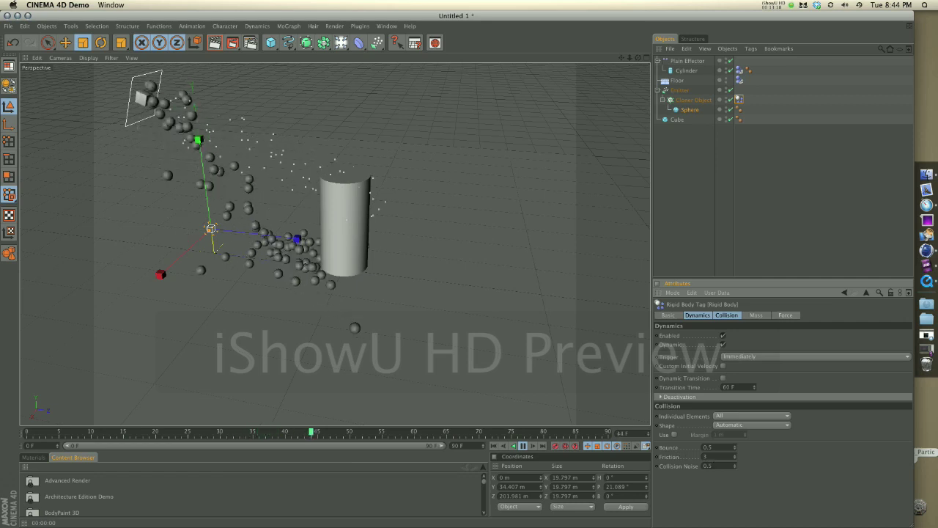
pyautogui.click(707, 447)
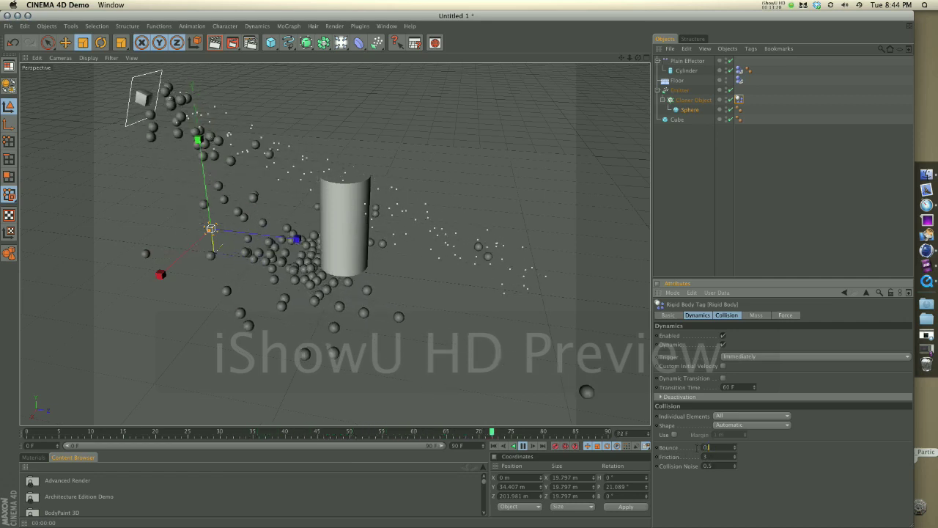
pyautogui.write('.1')
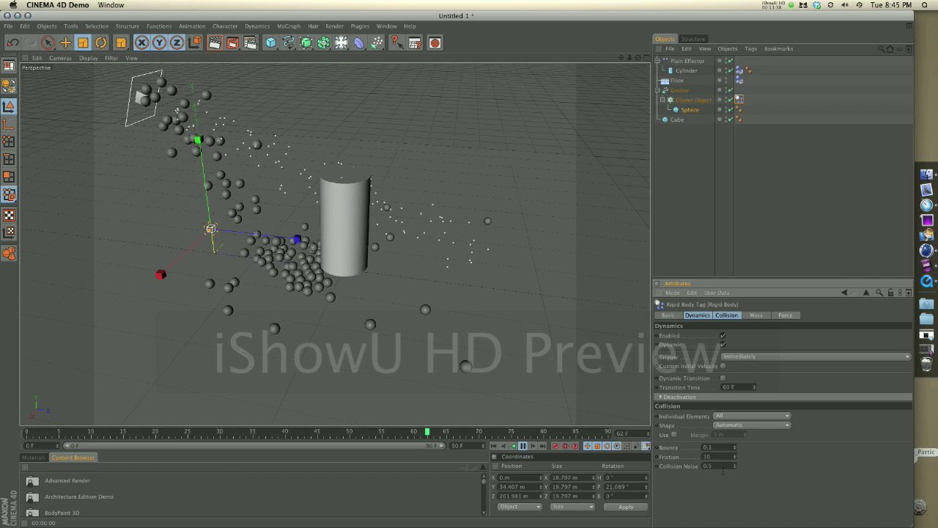
# Raise the Rigid Body's Friction to 10, then select it again to lower it
pyautogui.click(743, 85)
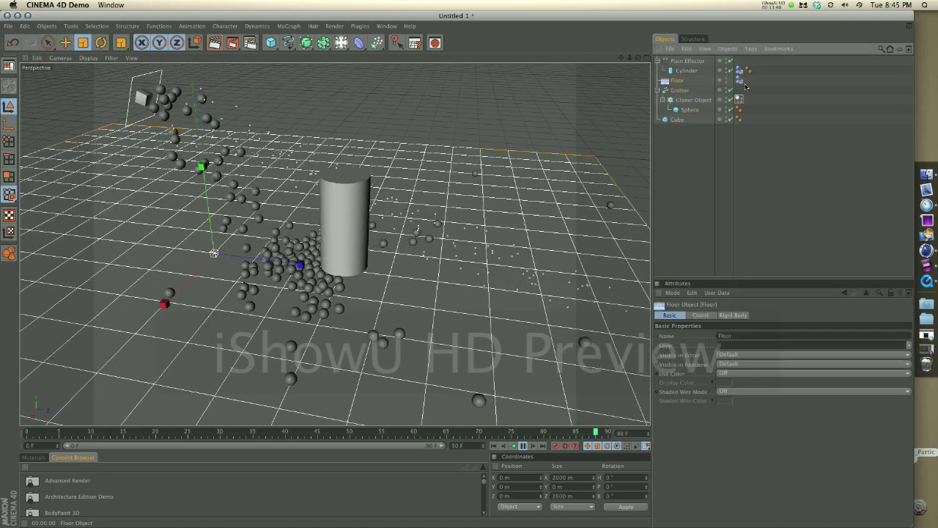
pyautogui.click(740, 70)
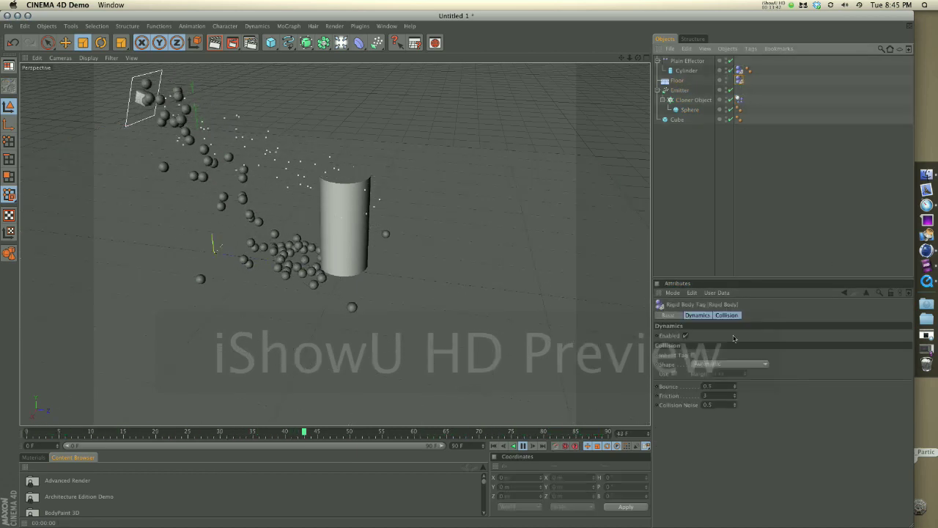
pyautogui.doubleClick(715, 395)
pyautogui.write('10')
pyautogui.press('Return')
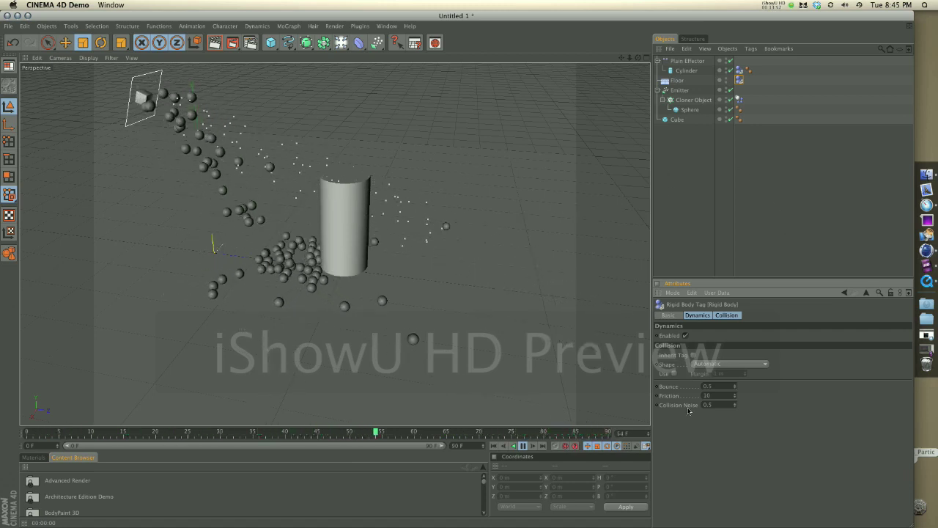
pyautogui.doubleClick(707, 396)
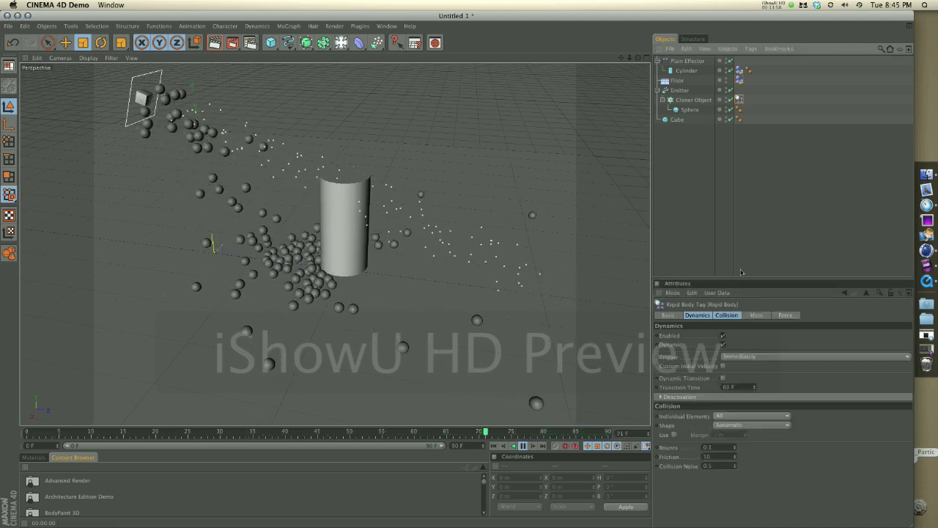
pyautogui.doubleClick(707, 456)
# Set Friction to 0.3 and swap the Sphere out of the Cloner for the Cube
pyautogui.write('0.3')
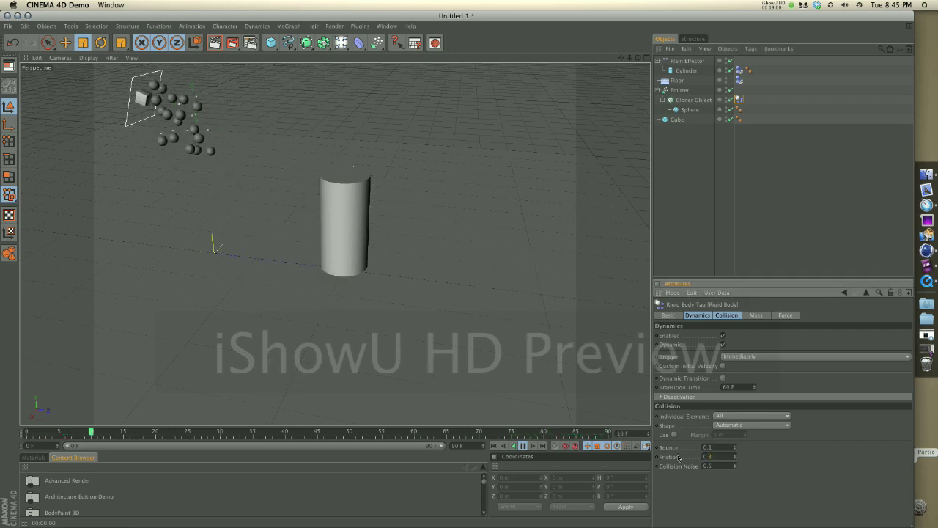
pyautogui.moveTo(690, 109); pyautogui.dragTo(690, 166)
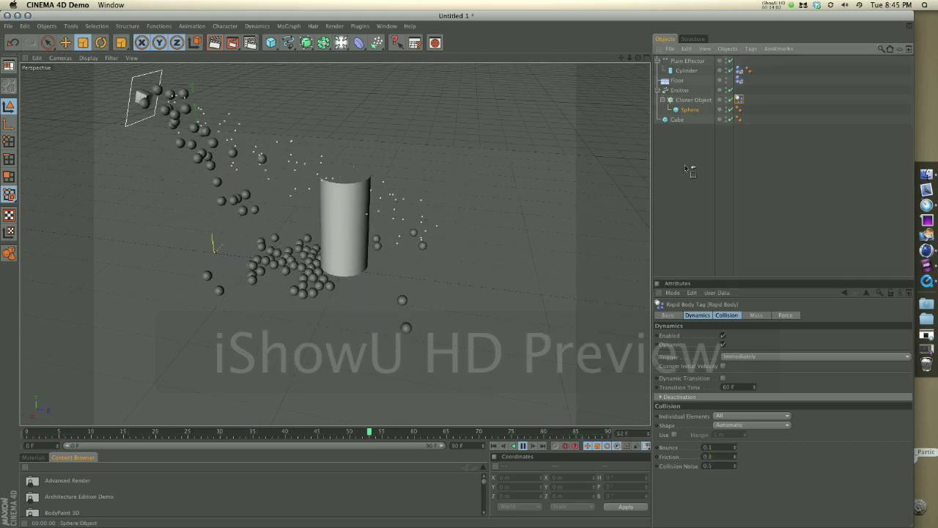
pyautogui.moveTo(683, 106); pyautogui.dragTo(690, 110)
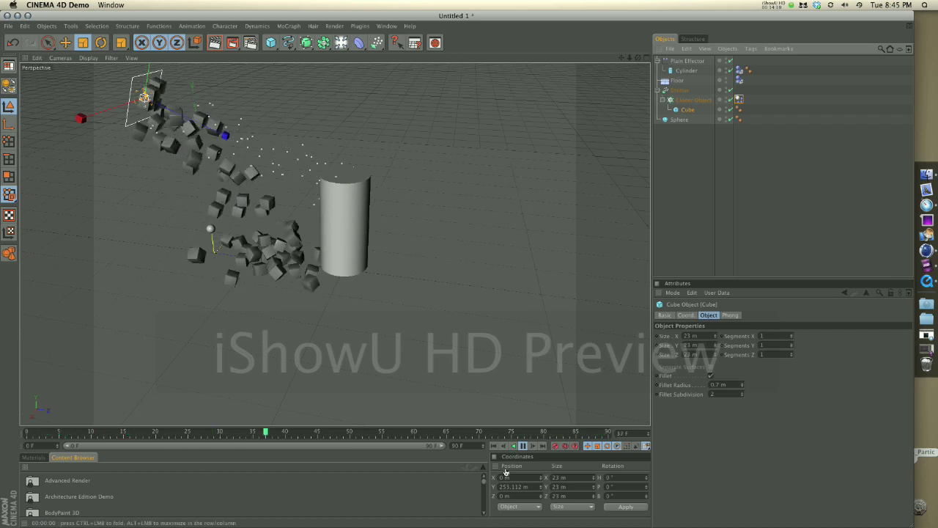
# Stop playback and delete the leftover Sphere object
pyautogui.click(523, 446)
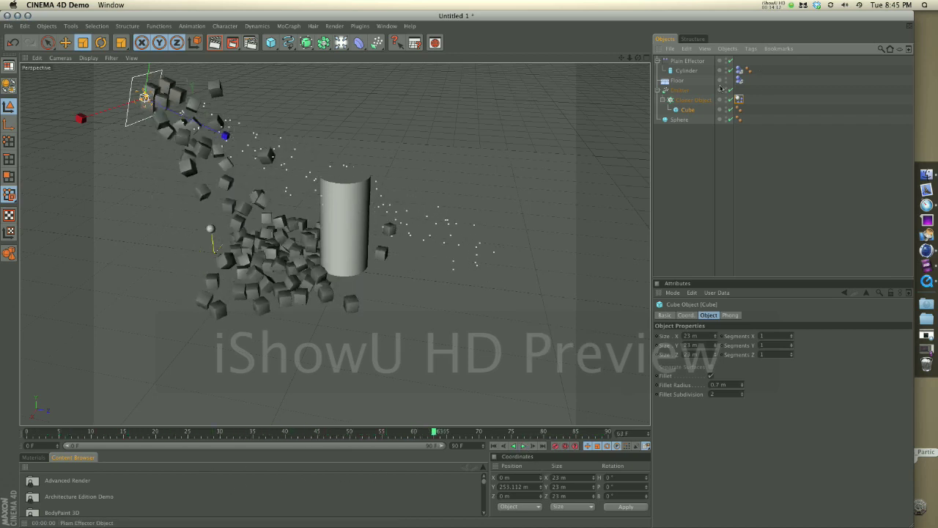
pyautogui.click(680, 119)
pyautogui.press('Delete')
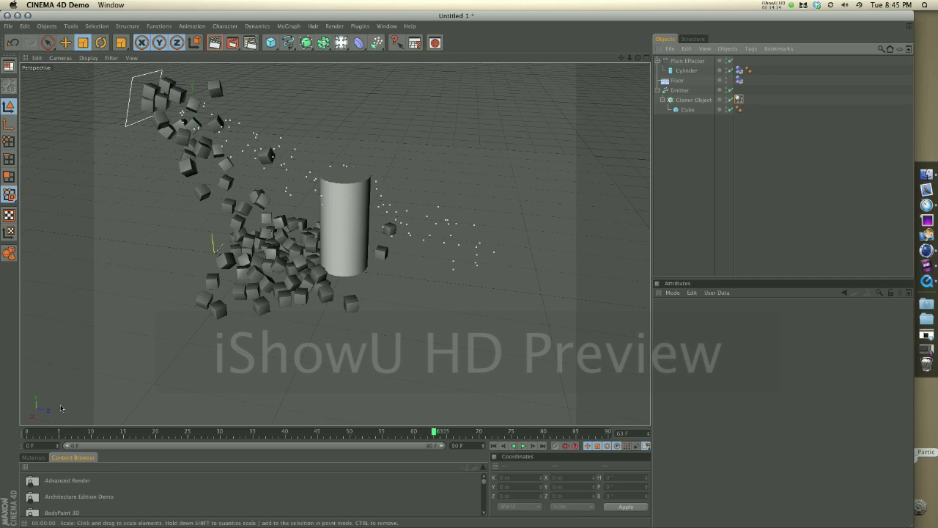
pyautogui.moveTo(50, 425); pyautogui.dragTo(44, 392)
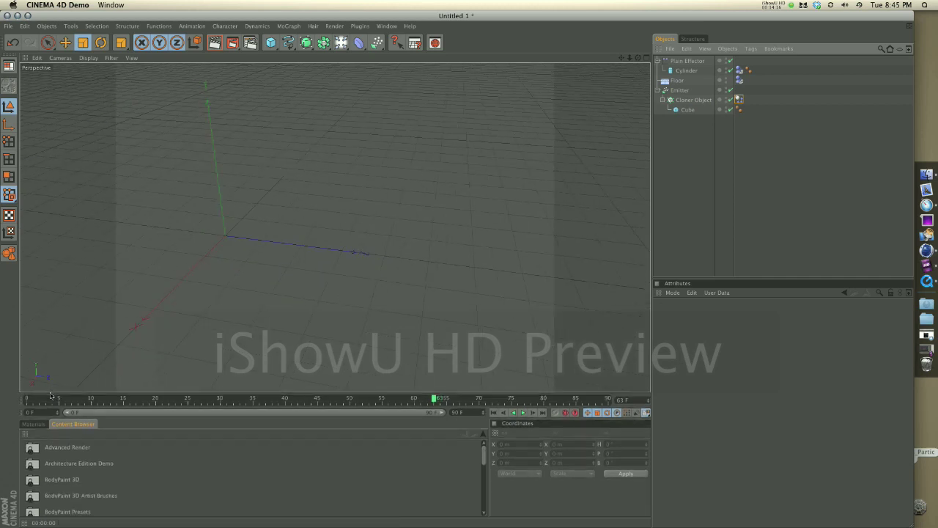
# Create a new material and give it a dark green colour
pyautogui.click(33, 423)
pyautogui.doubleClick(40, 460)
pyautogui.doubleClick(39, 460)
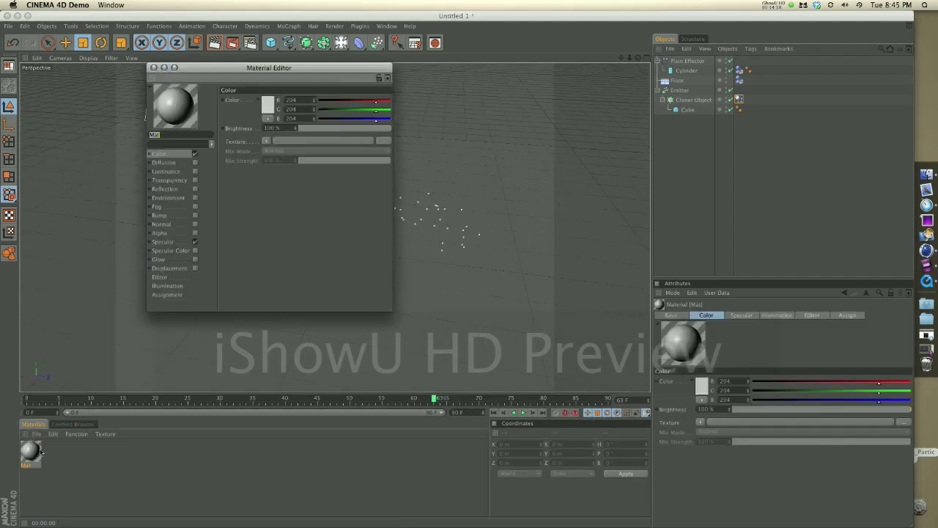
pyautogui.click(267, 109)
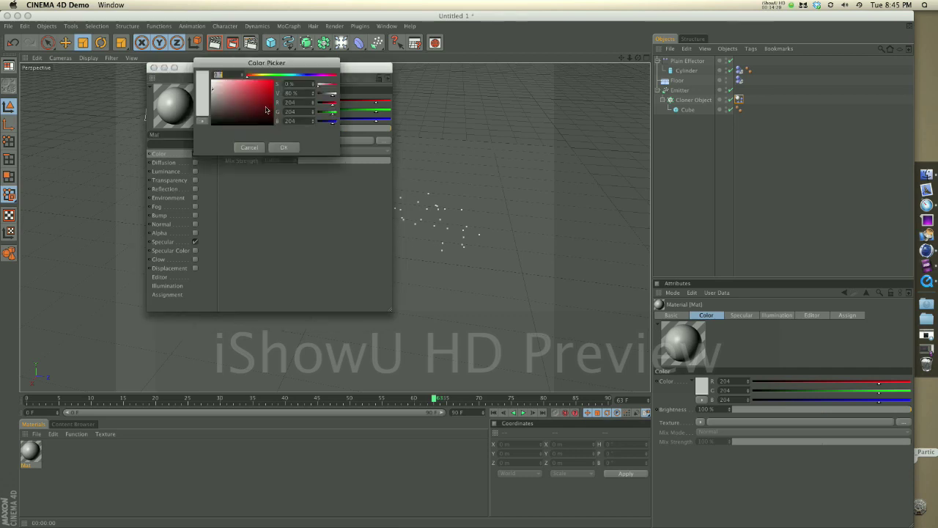
pyautogui.click(269, 91)
pyautogui.click(278, 75)
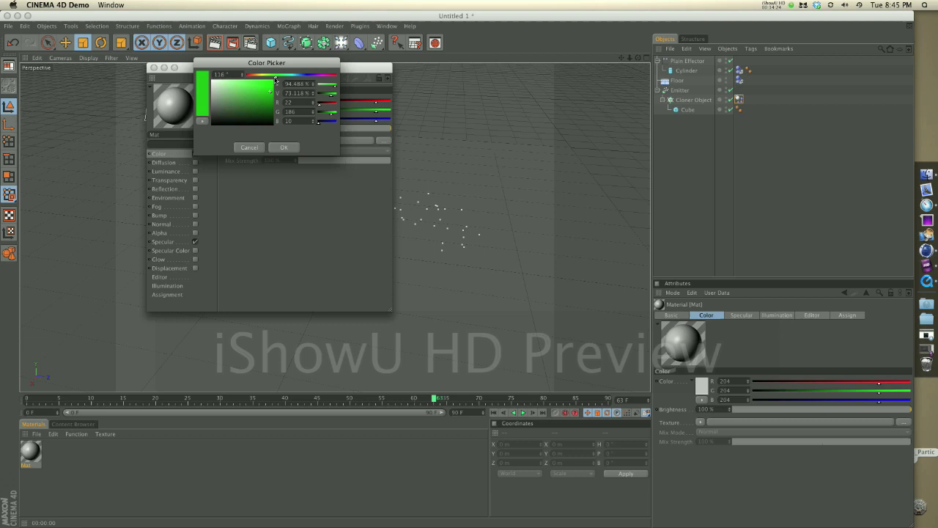
pyautogui.click(256, 113)
pyautogui.moveTo(258, 113); pyautogui.dragTo(255, 109)
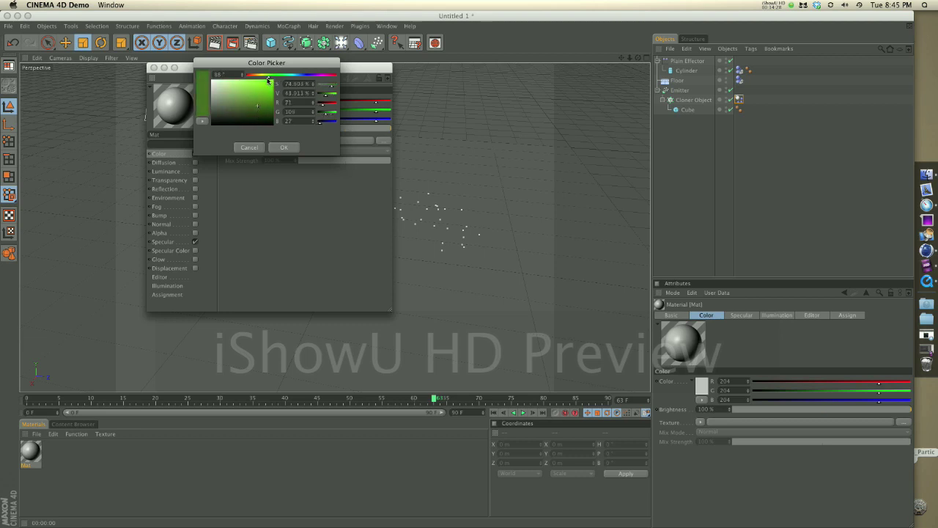
pyautogui.moveTo(258, 120); pyautogui.dragTo(260, 112)
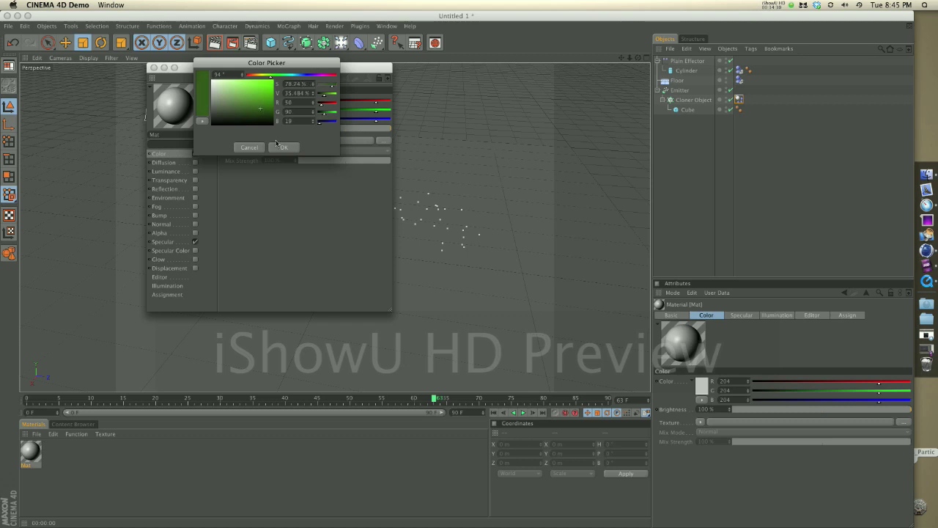
pyautogui.click(281, 146)
# Enable the material's Reflection channel with a Fresnel texture
pyautogui.click(189, 199)
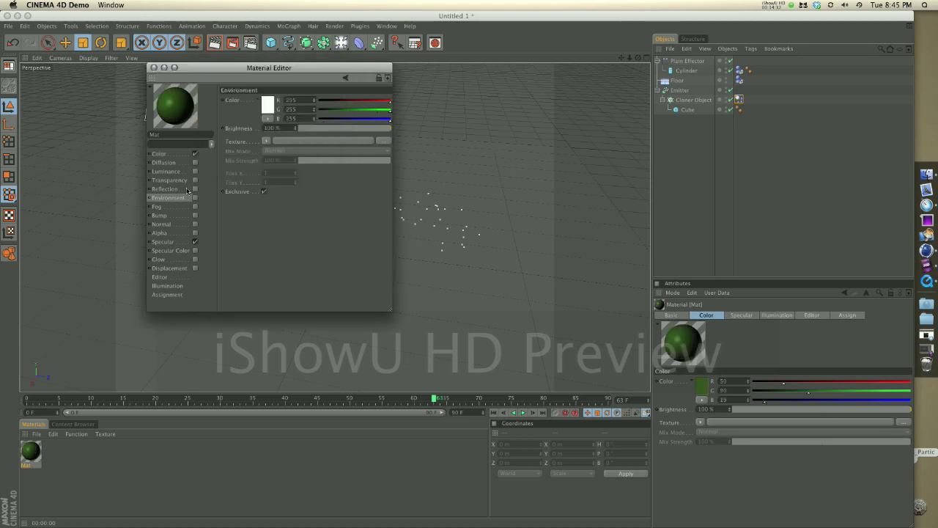
pyautogui.click(187, 189)
pyautogui.click(195, 189)
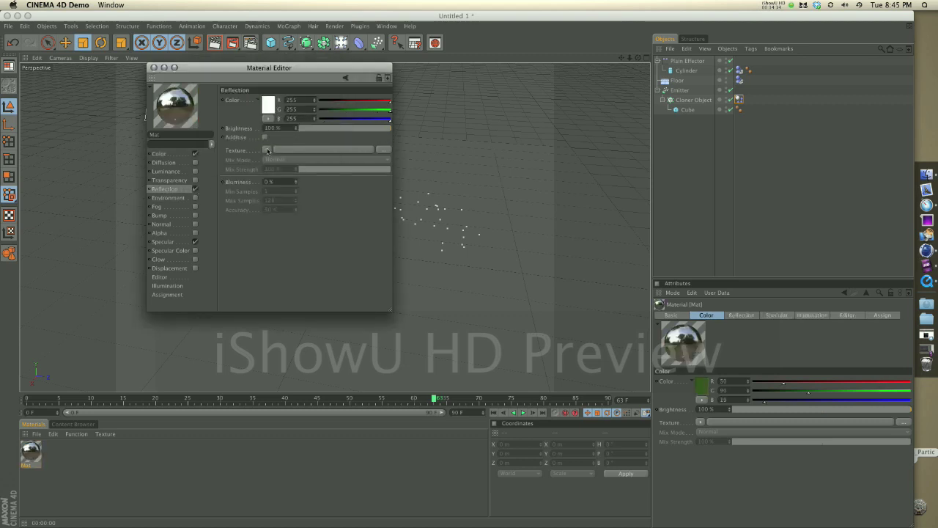
pyautogui.click(267, 150)
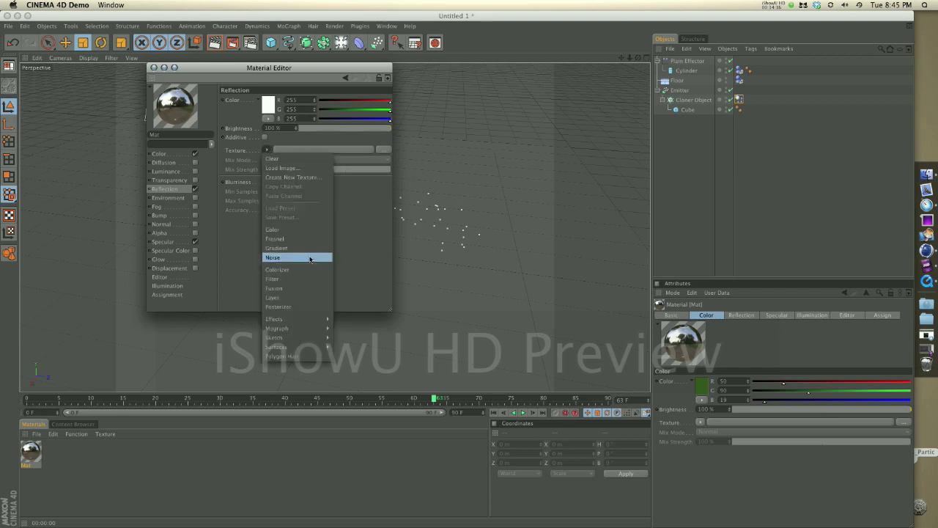
pyautogui.click(291, 238)
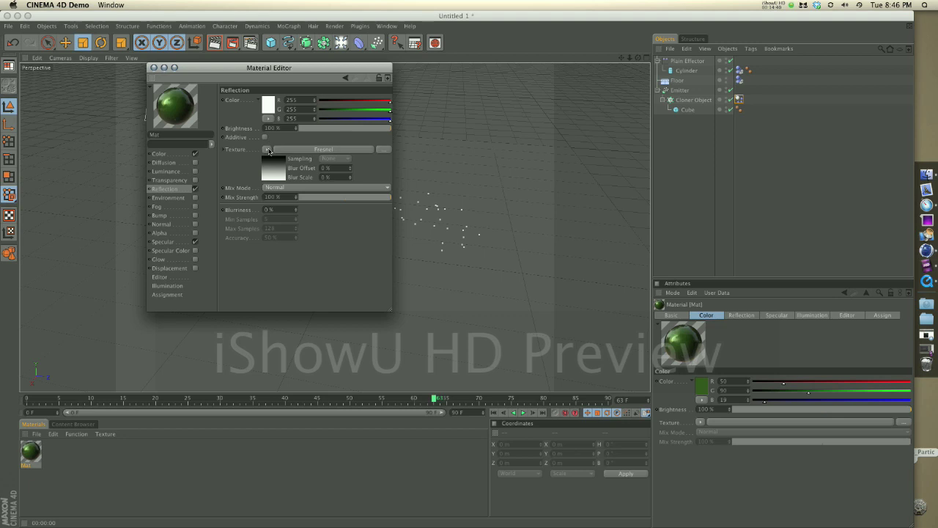
pyautogui.click(269, 150)
pyautogui.click(274, 158)
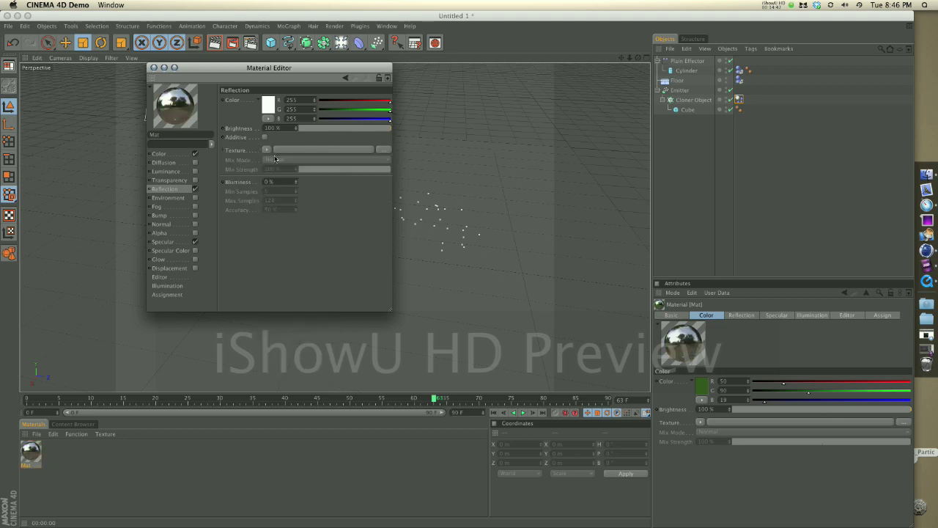
pyautogui.click(268, 151)
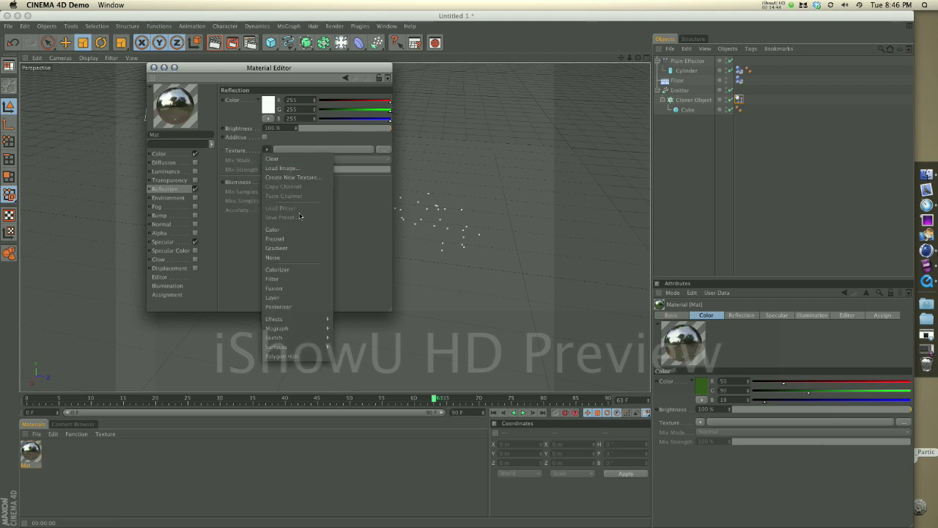
pyautogui.click(293, 239)
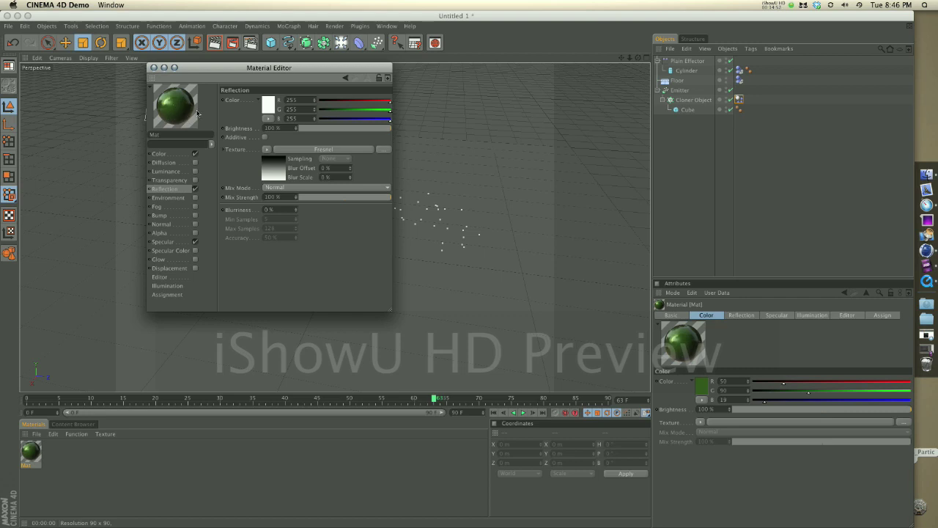
# Apply the green material Mat to the Cloner Object and render the view
pyautogui.click(153, 68)
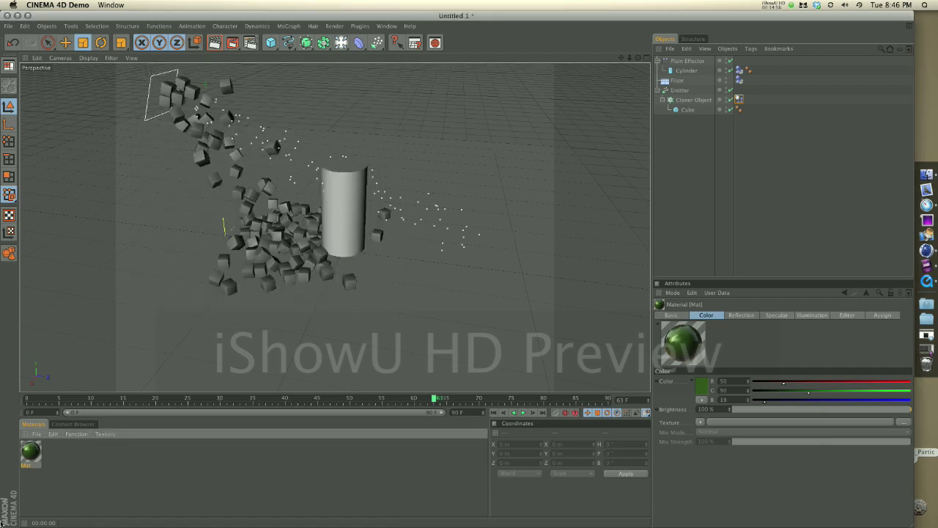
pyautogui.moveTo(29, 445); pyautogui.dragTo(696, 101)
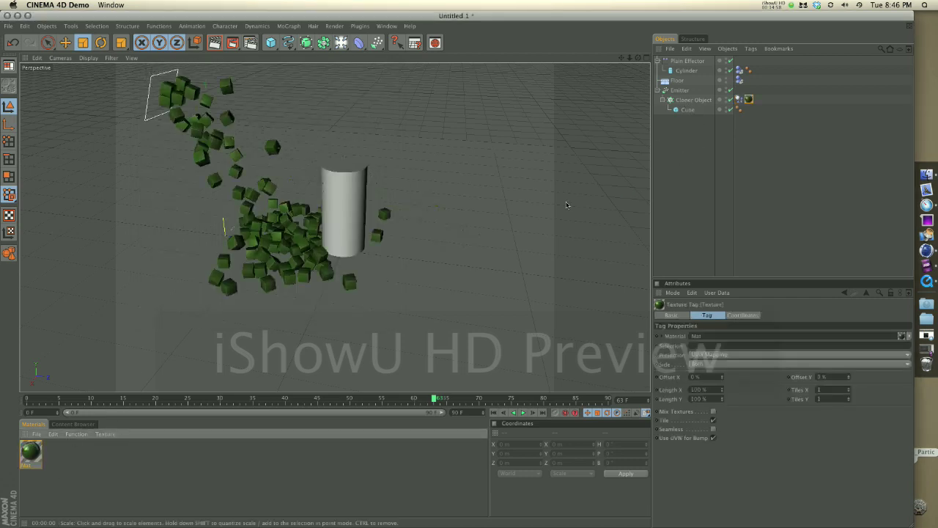
pyautogui.press('super+r')
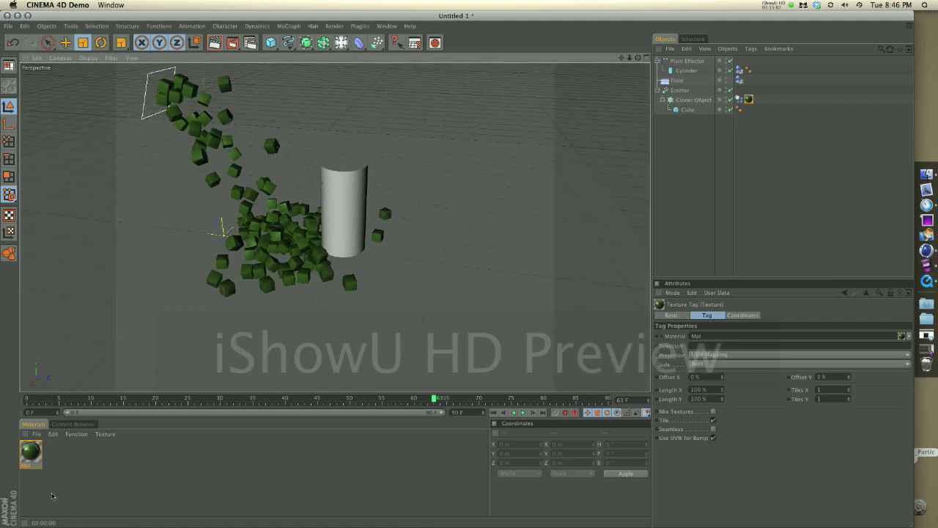
# Create material Mat.1 with a medium grey 137 colour
pyautogui.doubleClick(88, 451)
pyautogui.doubleClick(30, 453)
pyautogui.click(196, 152)
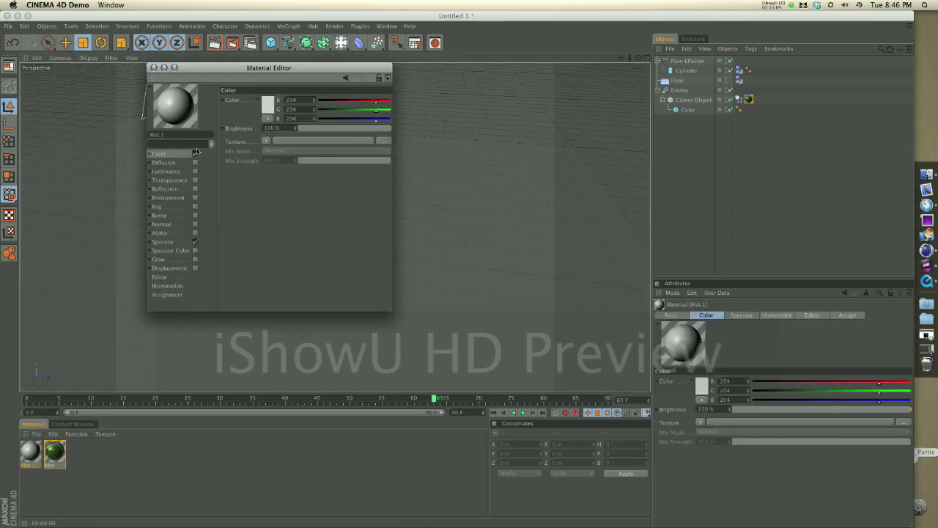
pyautogui.click(269, 105)
pyautogui.click(211, 106)
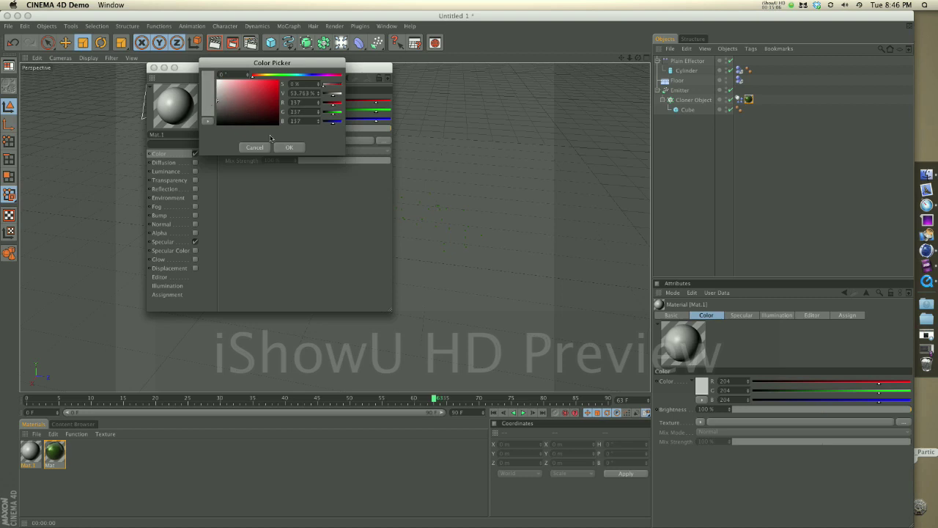
pyautogui.click(288, 149)
# Enable Mat.1 reflection with Fresnel, Brightness 0%, and a lowered Mix Strength
pyautogui.click(185, 191)
pyautogui.click(194, 188)
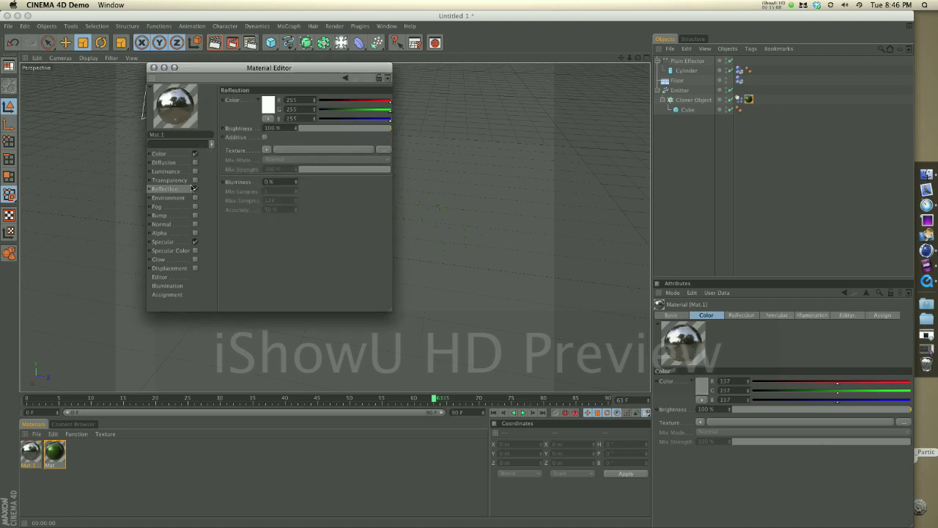
pyautogui.click(269, 150)
pyautogui.click(299, 237)
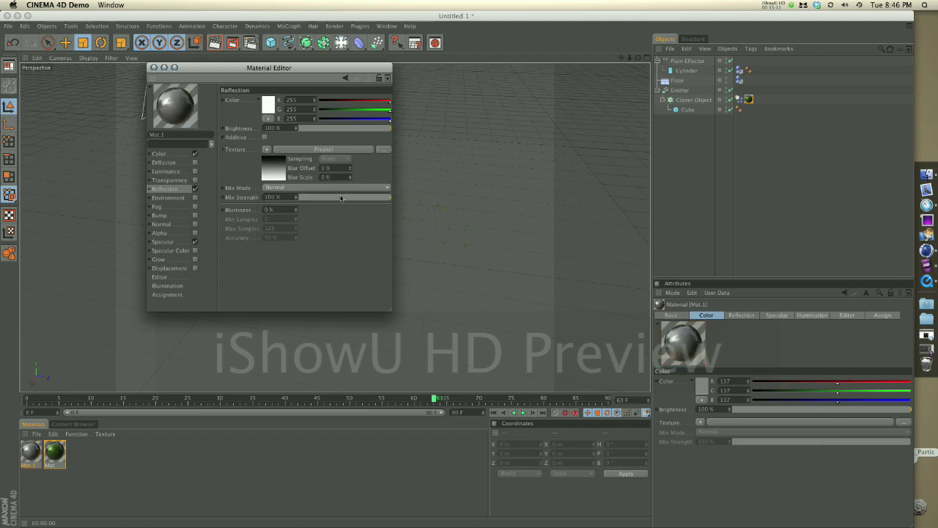
pyautogui.moveTo(332, 128); pyautogui.dragTo(297, 129)
pyautogui.moveTo(338, 198)
pyautogui.mouseDown()
pyautogui.moveTo(323, 199)
pyautogui.moveTo(331, 198)
pyautogui.mouseUp()
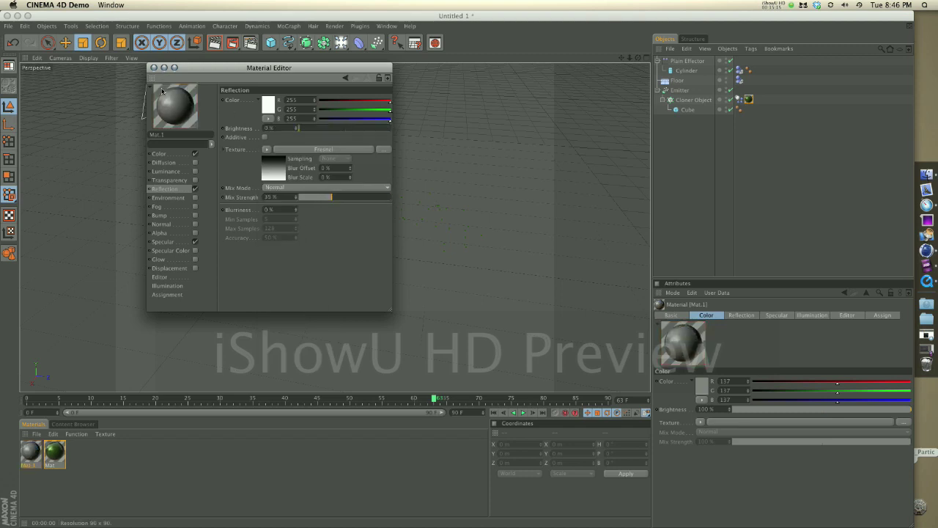
# Apply Mat.1 to the Cylinder and test-render the viewport
pyautogui.click(154, 68)
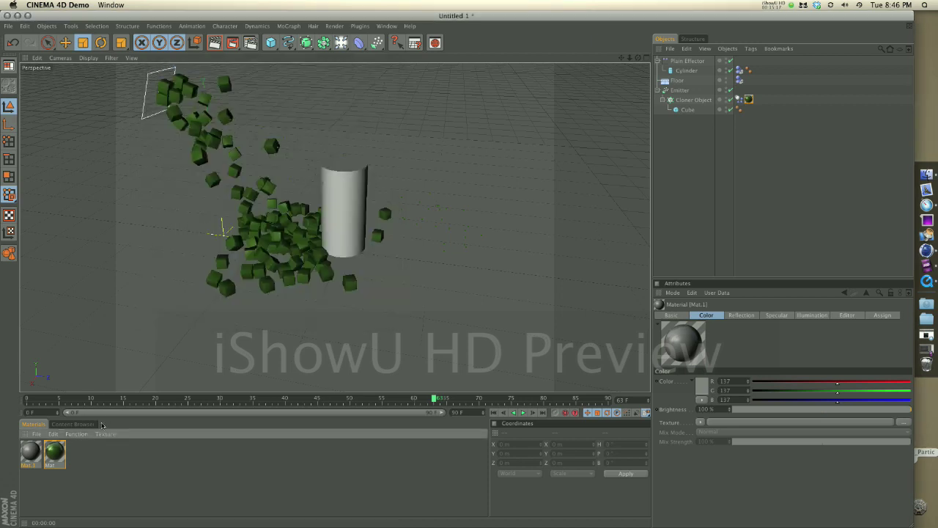
pyautogui.click(27, 470)
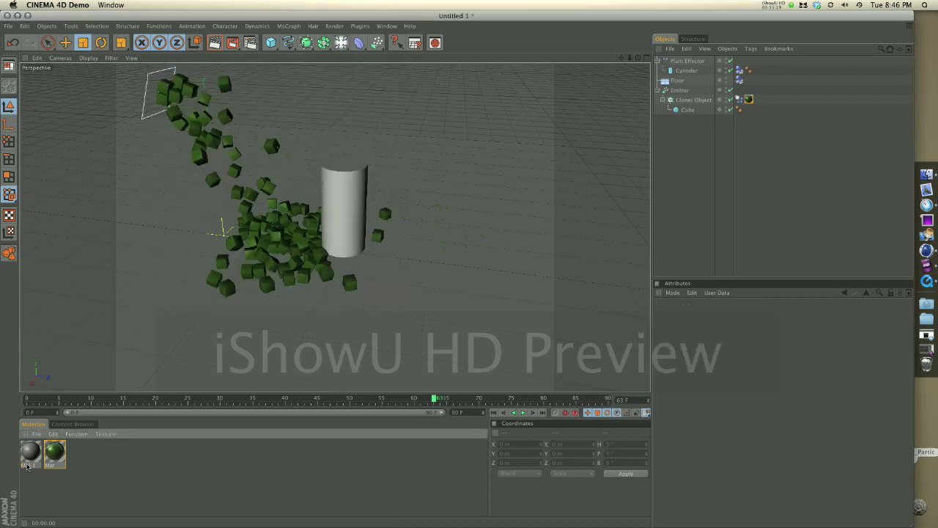
pyautogui.moveTo(27, 466)
pyautogui.mouseDown()
pyautogui.moveTo(164, 348)
pyautogui.moveTo(345, 222)
pyautogui.mouseUp()
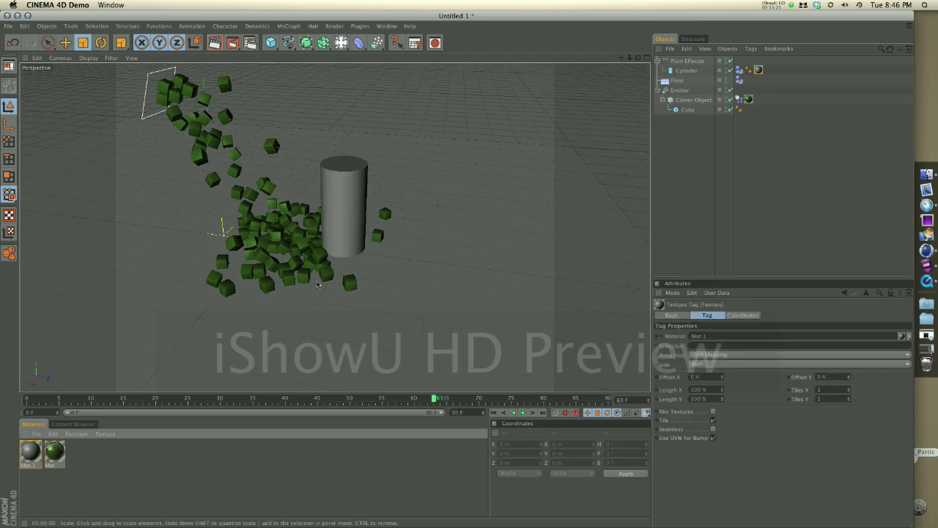
pyautogui.press('super+r')
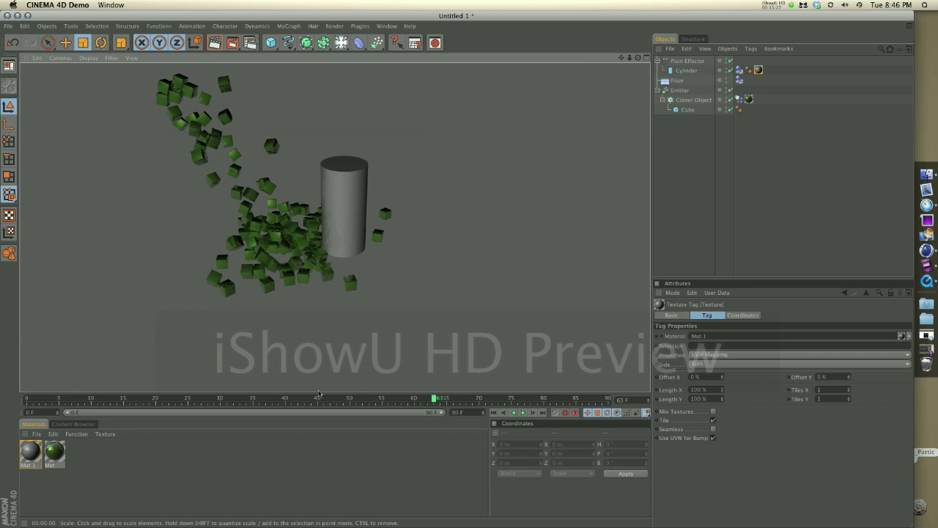
pyautogui.click(184, 470)
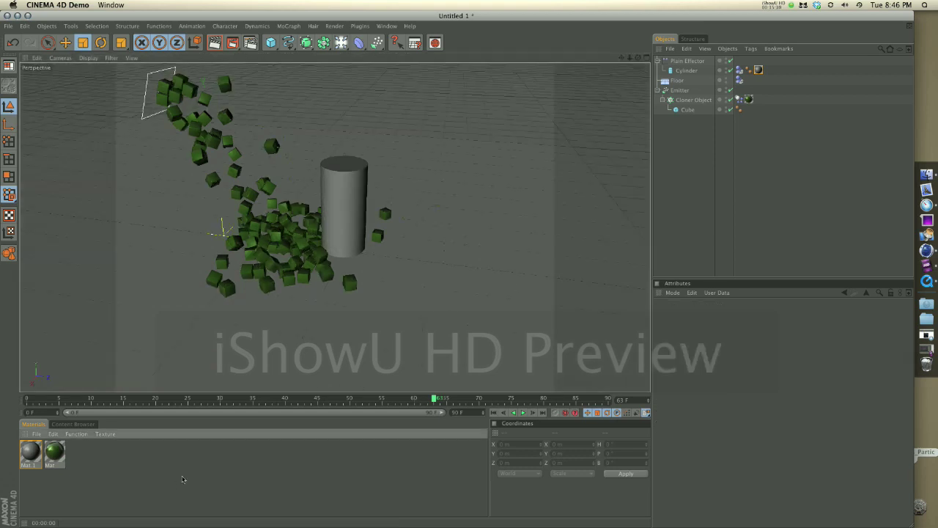
# Add Global Illumination with Diffuse Depth 2 and Ambient Occlusion, then test-render
pyautogui.click(249, 43)
pyautogui.click(88, 187)
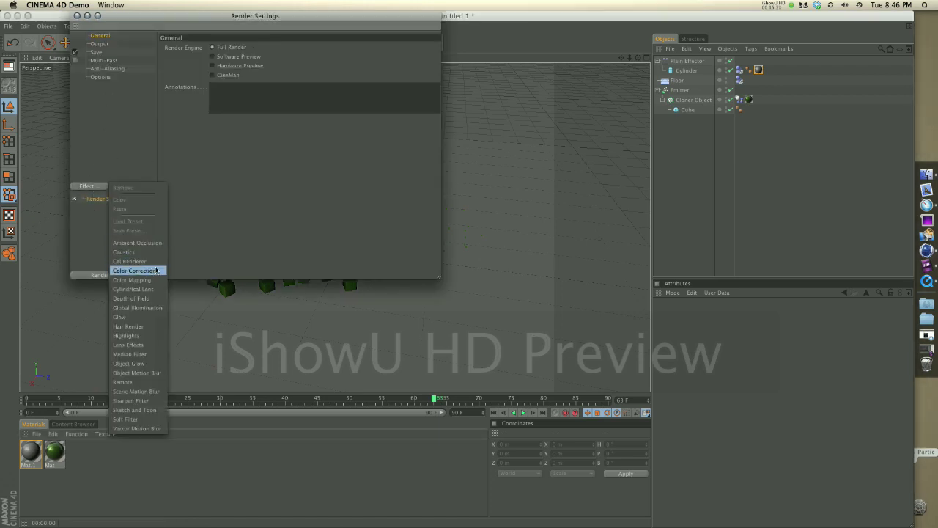
pyautogui.click(138, 308)
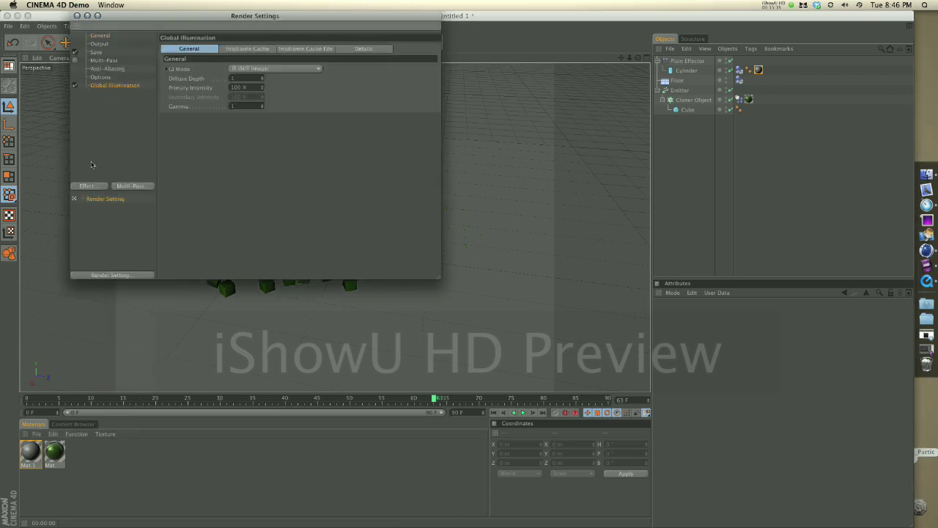
pyautogui.click(87, 187)
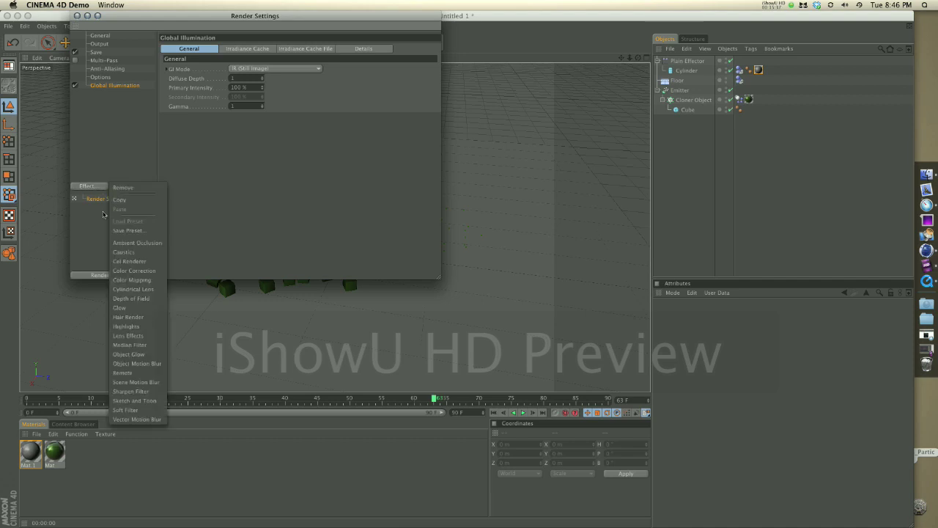
pyautogui.click(136, 243)
pyautogui.click(130, 86)
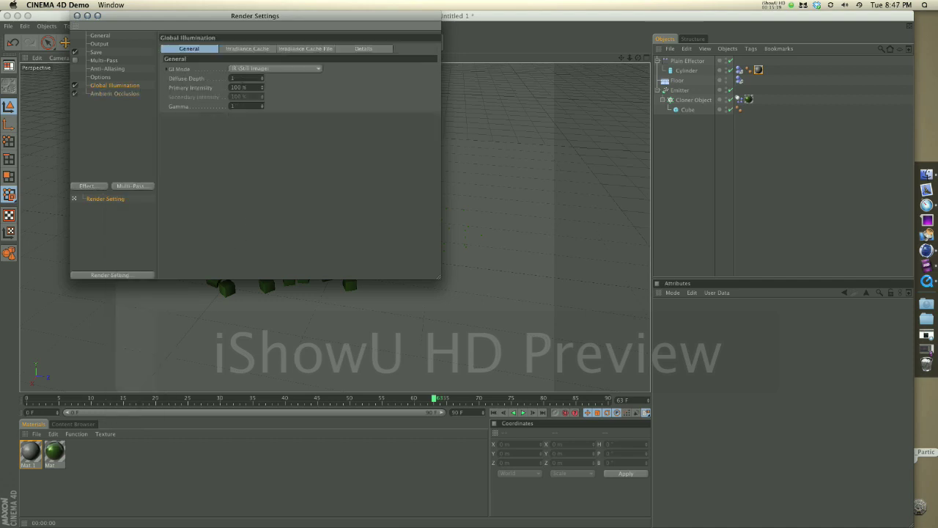
pyautogui.click(260, 77)
pyautogui.click(77, 15)
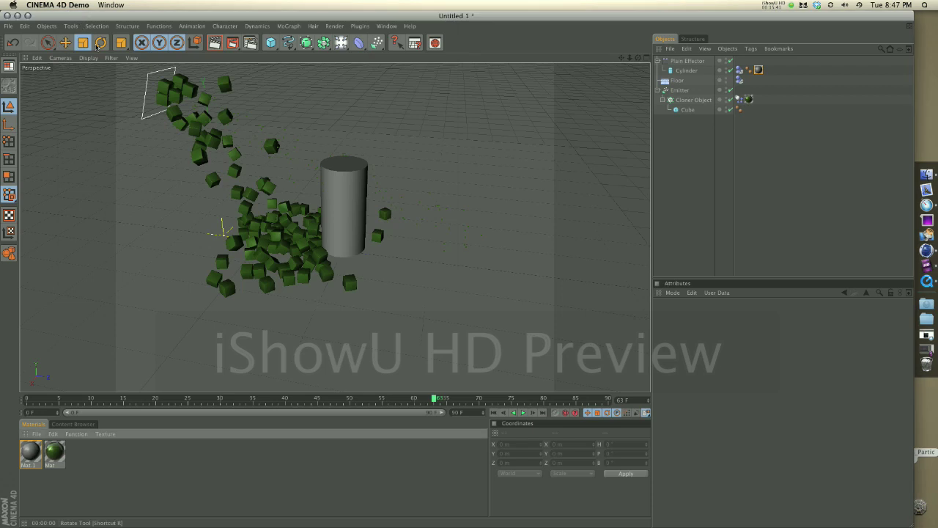
pyautogui.press('super+r')
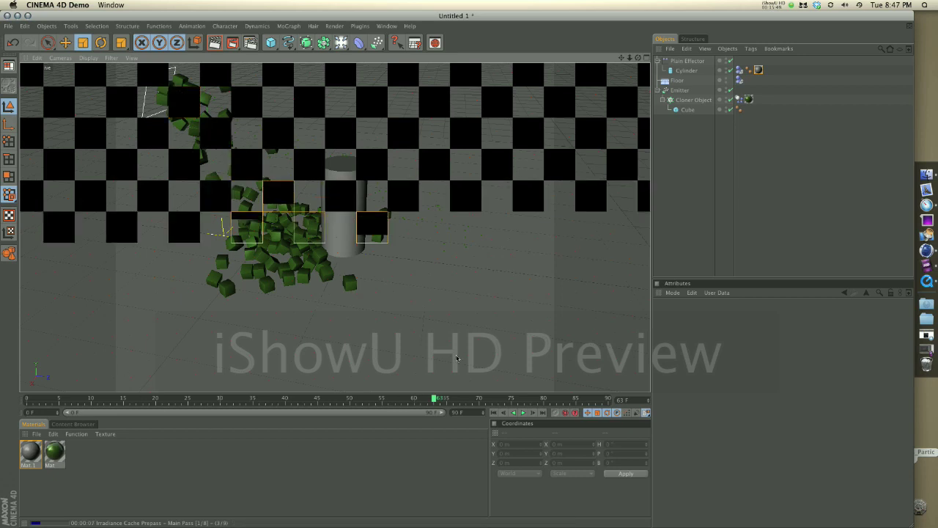
# Add a Sky object and render the viewport to see the softly lit green cubes
pyautogui.click(342, 43)
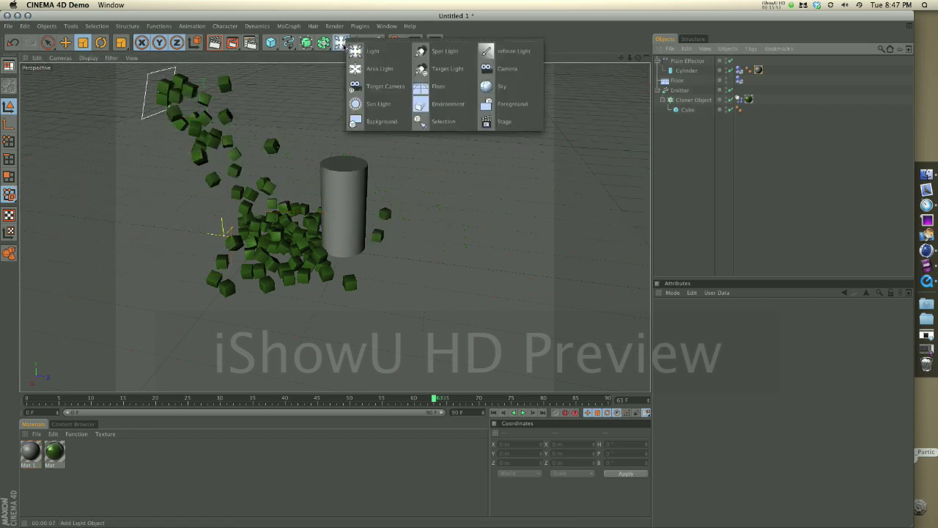
pyautogui.click(513, 85)
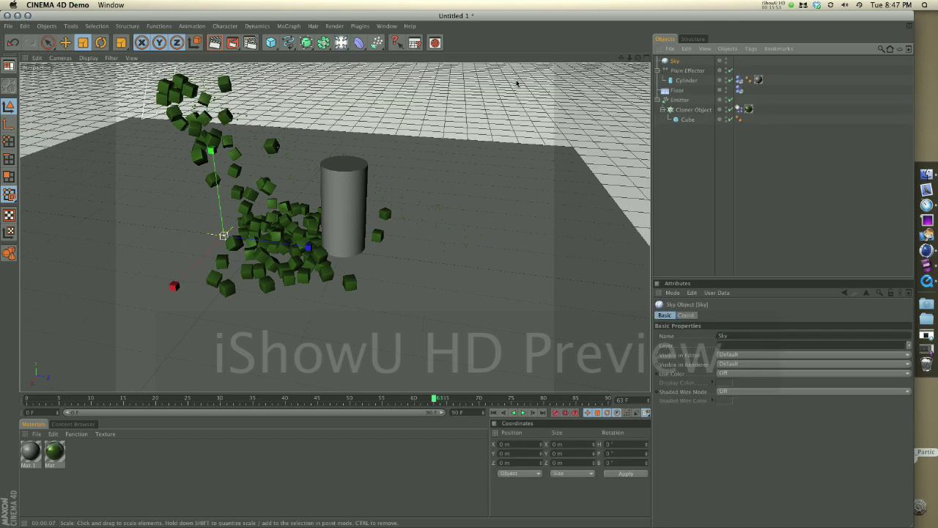
pyautogui.press('super+r')
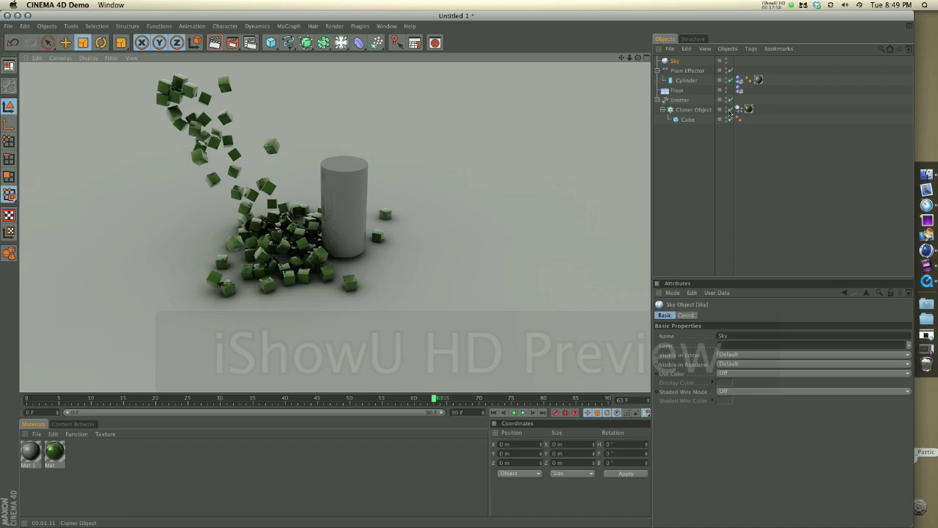
# Orbit the view down to a low side angle over the floor, cubes and grey cylinder
pyautogui.moveTo(638, 58); pyautogui.dragTo(456, 272)
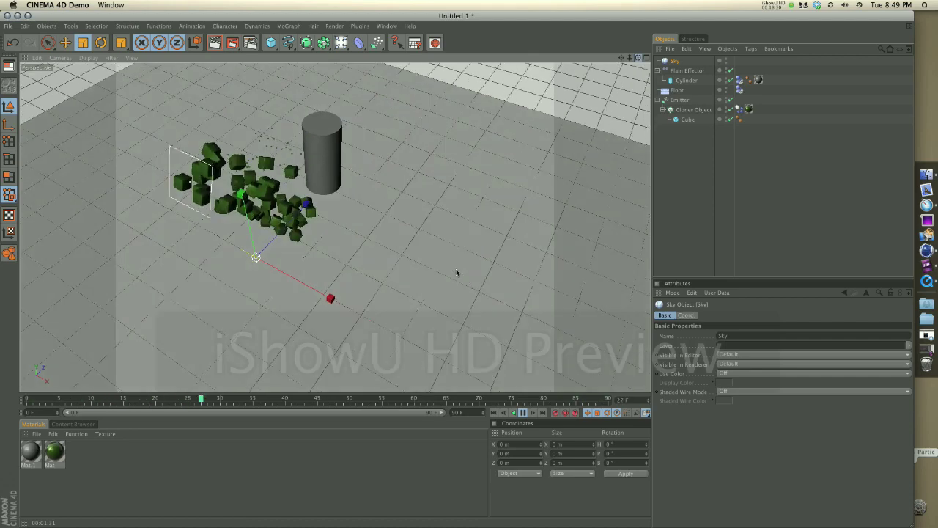
pyautogui.keyDown('alt'); pyautogui.moveTo(456, 272); pyautogui.dragTo(538, 343); pyautogui.keyUp('alt')
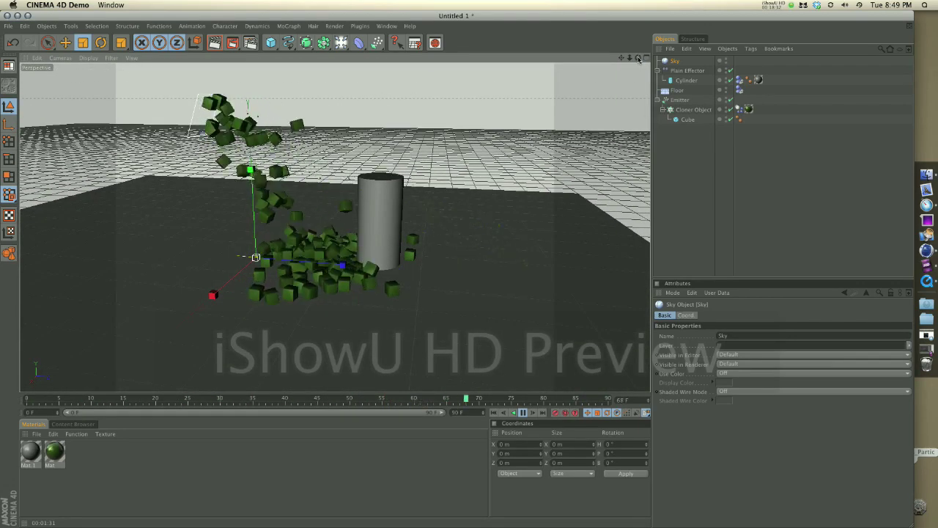